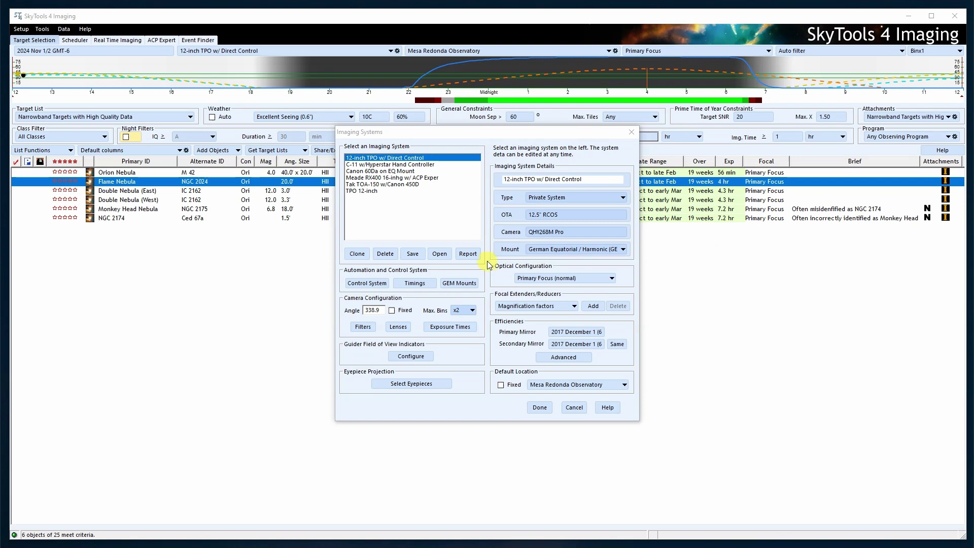
click(416, 284)
click(487, 400)
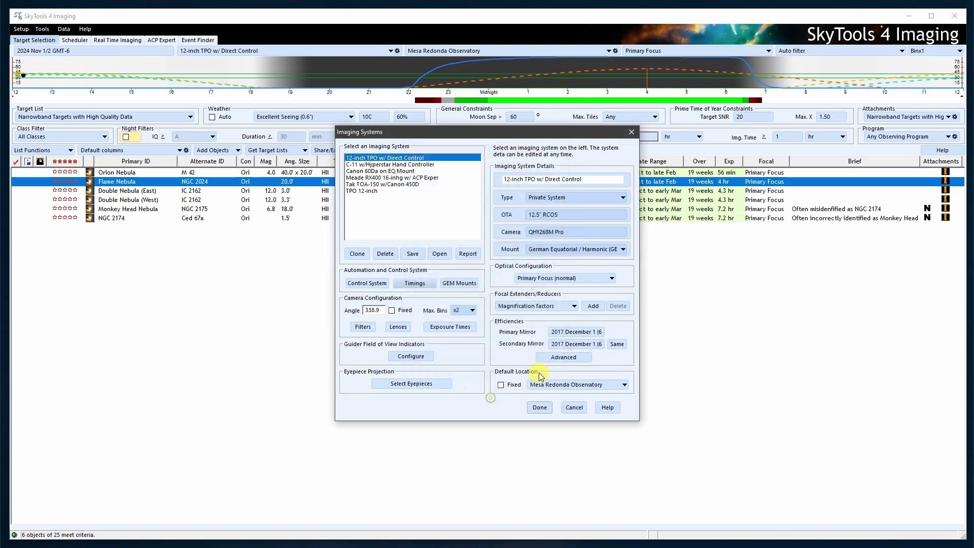
click(567, 232)
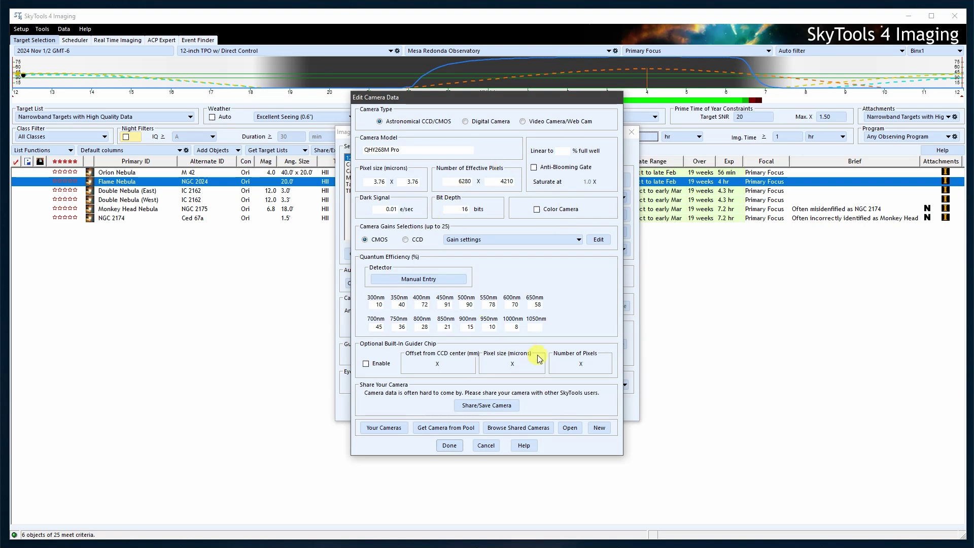
click(485, 445)
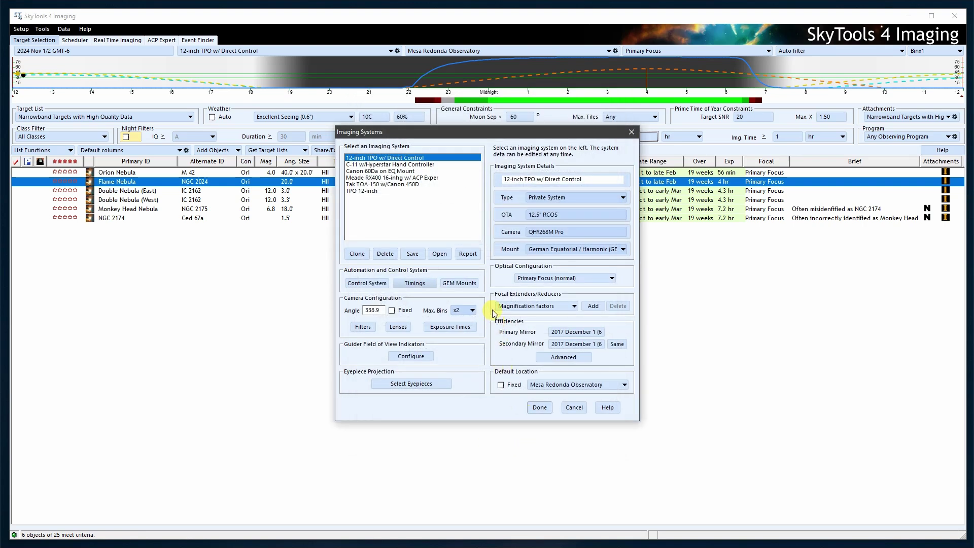
click(461, 282)
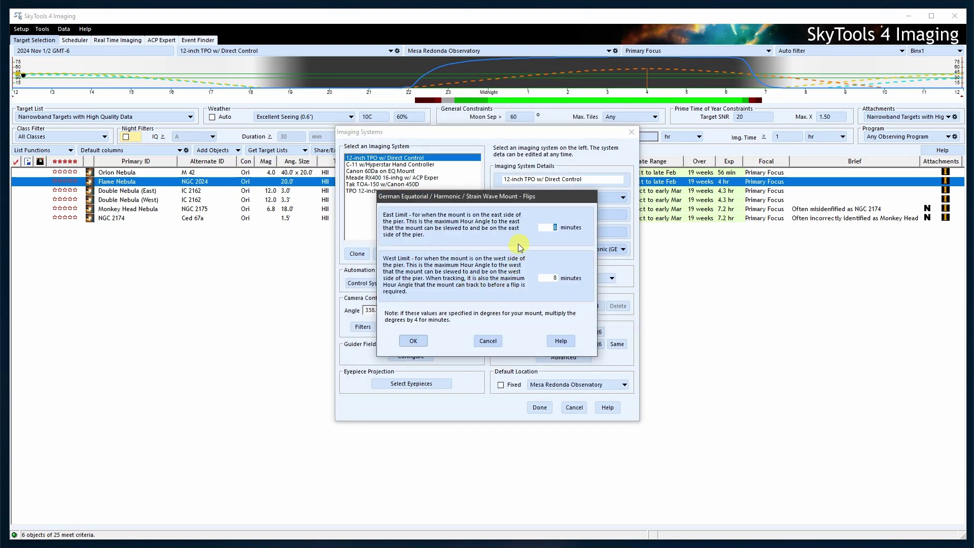
click(488, 340)
click(369, 327)
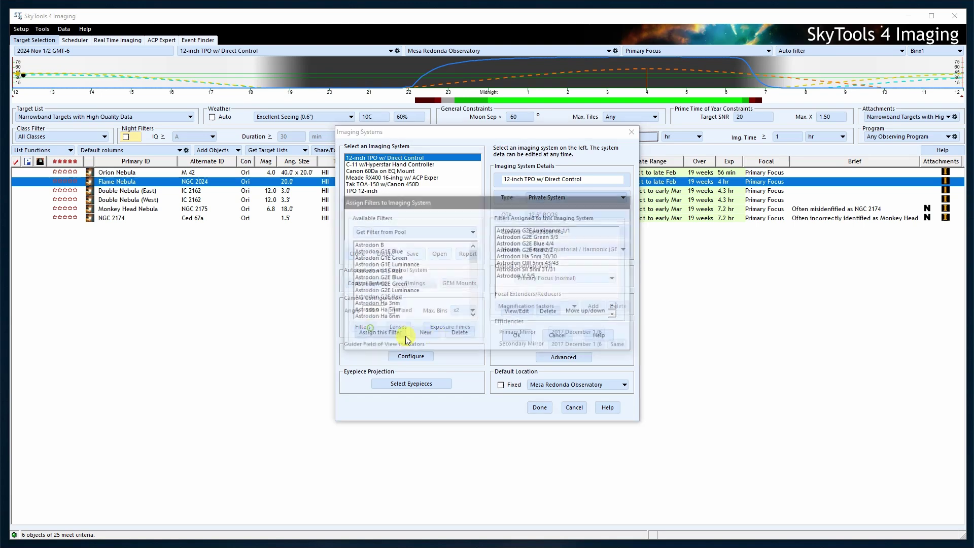
click(556, 335)
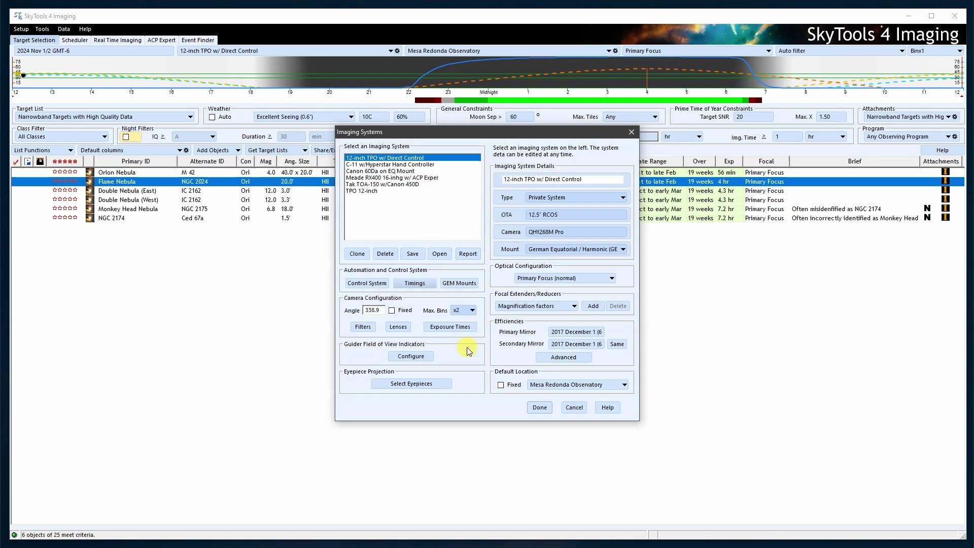
Switch the 12-inch TPO imaging system's control system to N.I.N.A. and apply the change
click(374, 286)
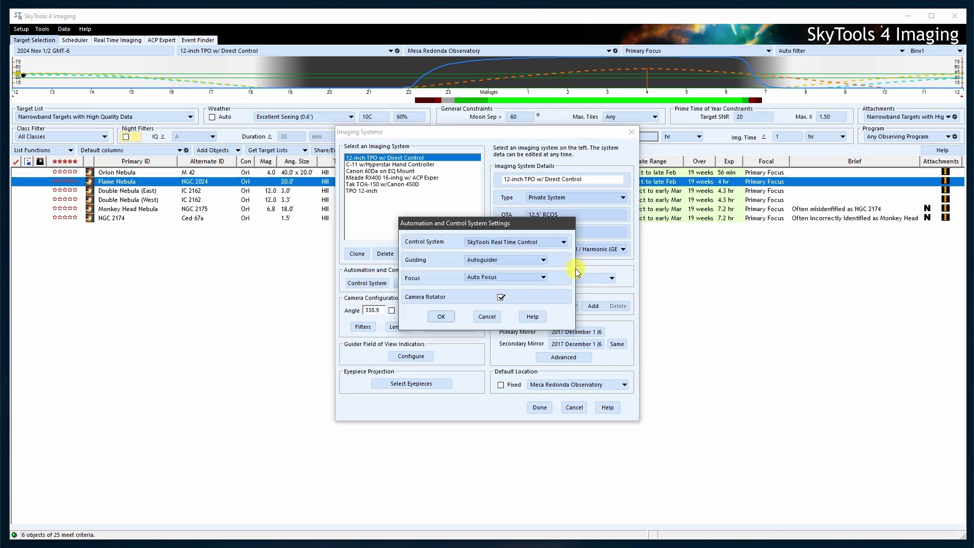
click(560, 247)
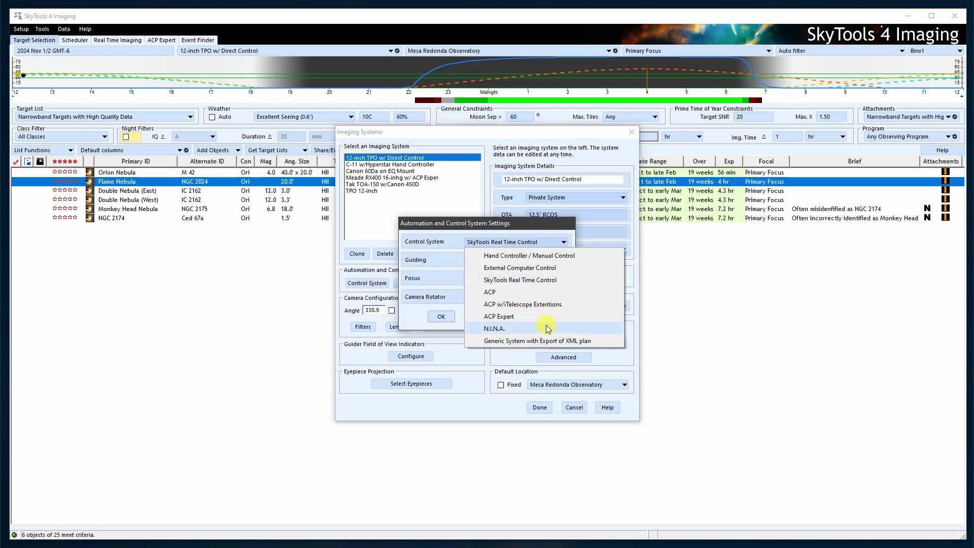
click(511, 330)
click(440, 316)
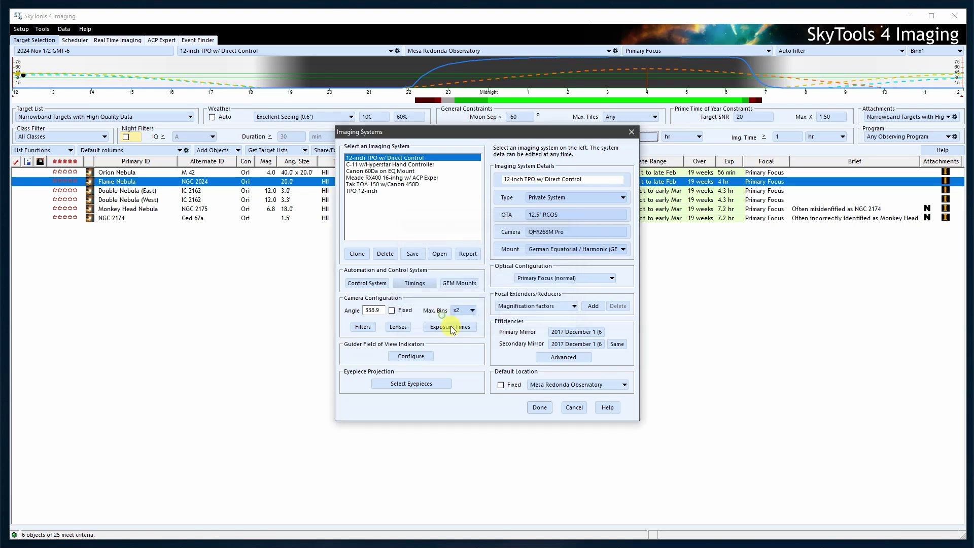
click(540, 408)
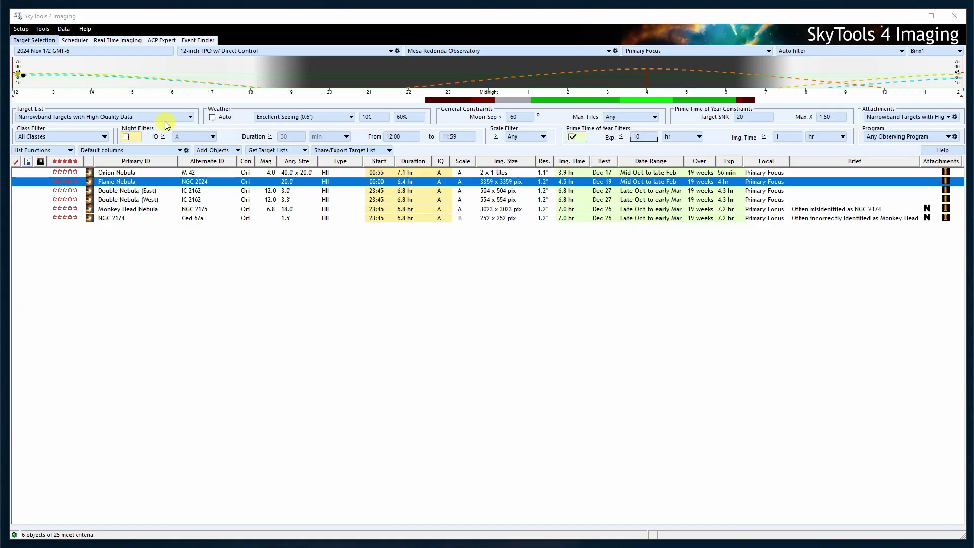
Open N.I.N.A Setup, centre the dialog, and browse the user's home folder for the profile folder
click(20, 29)
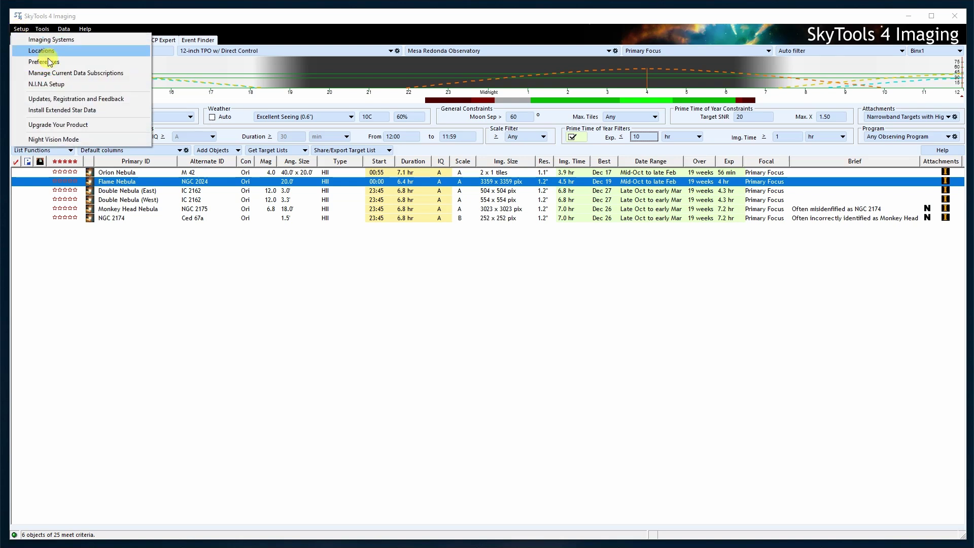
click(93, 86)
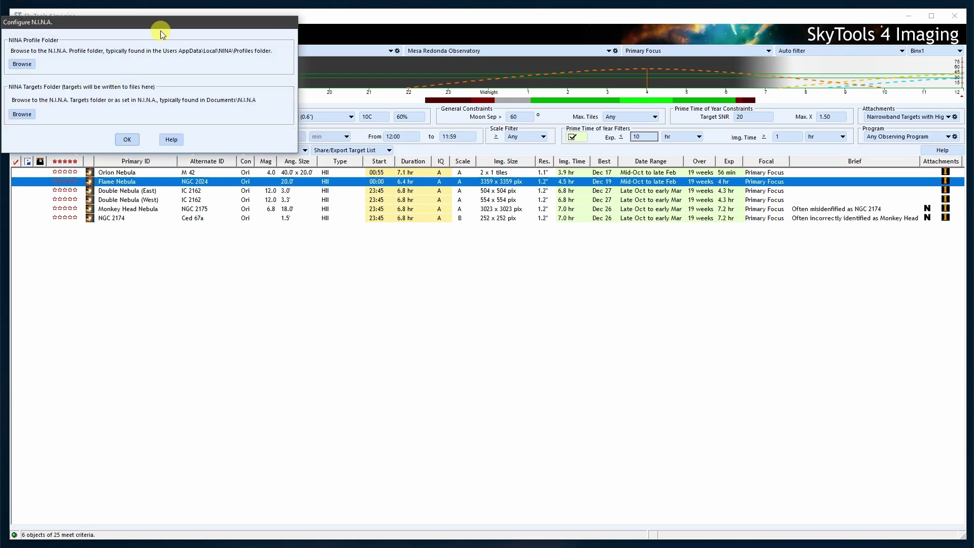
drag(163, 28, 511, 211)
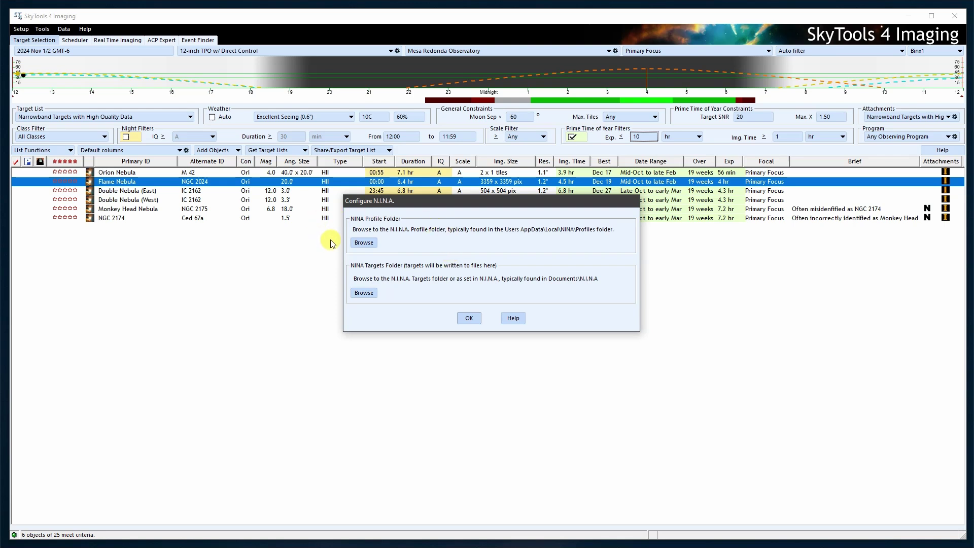
click(364, 243)
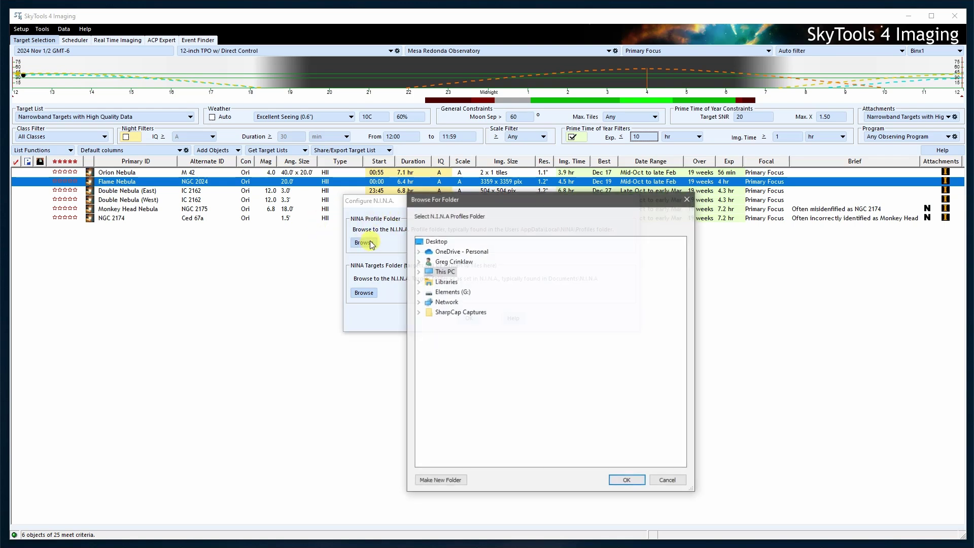
click(418, 261)
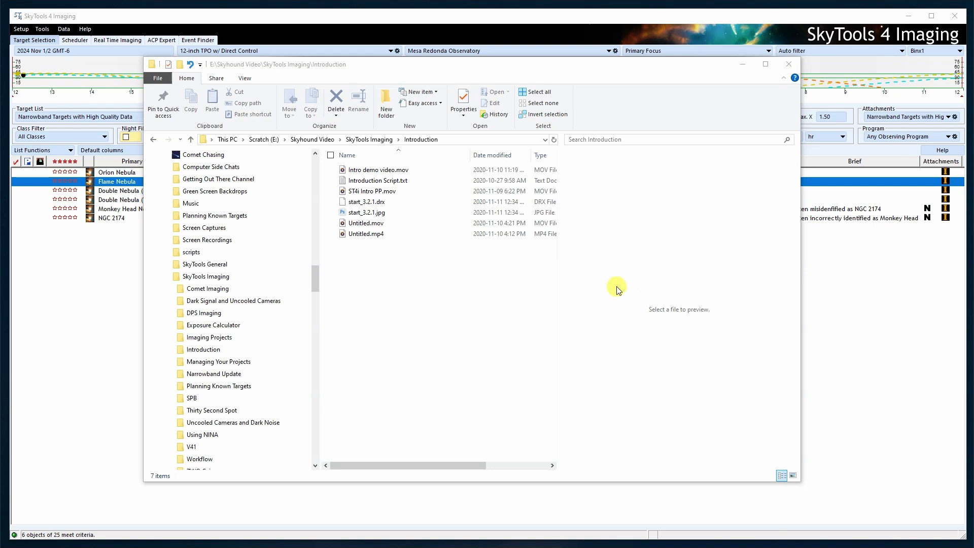
Turn on Hidden items in File Explorer's View options
click(358, 67)
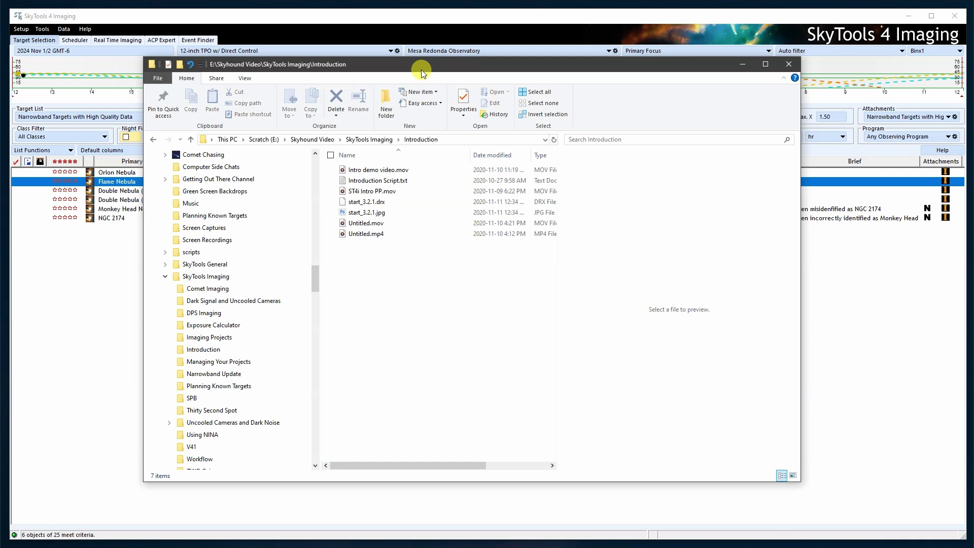
click(246, 79)
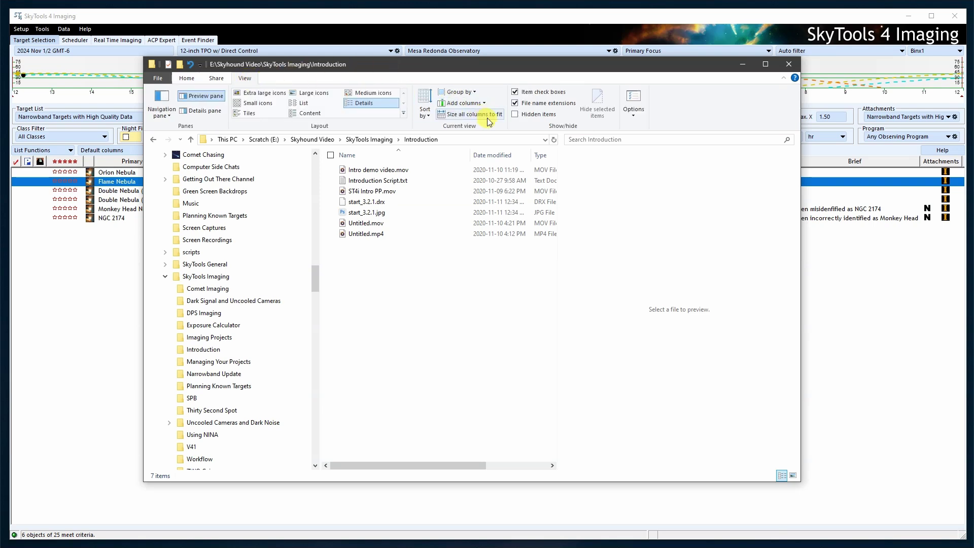
click(516, 115)
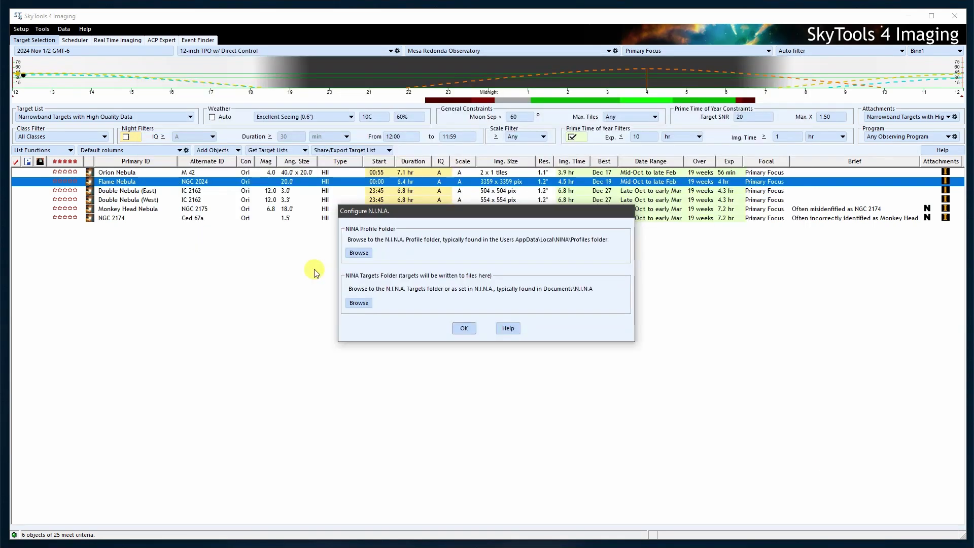
Set the NINA Profile Folder to AppData\Local\NINA\Profiles in the user's home folder
click(364, 256)
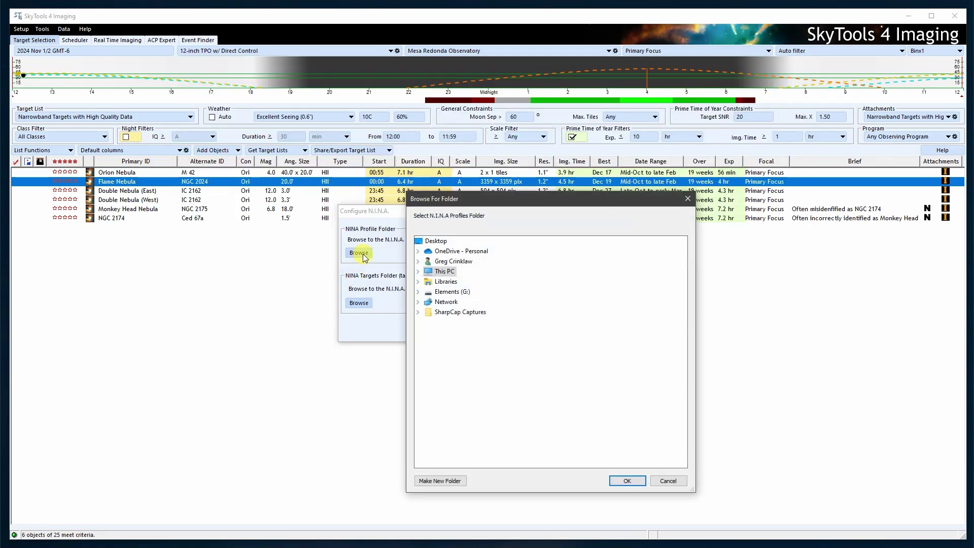
click(418, 261)
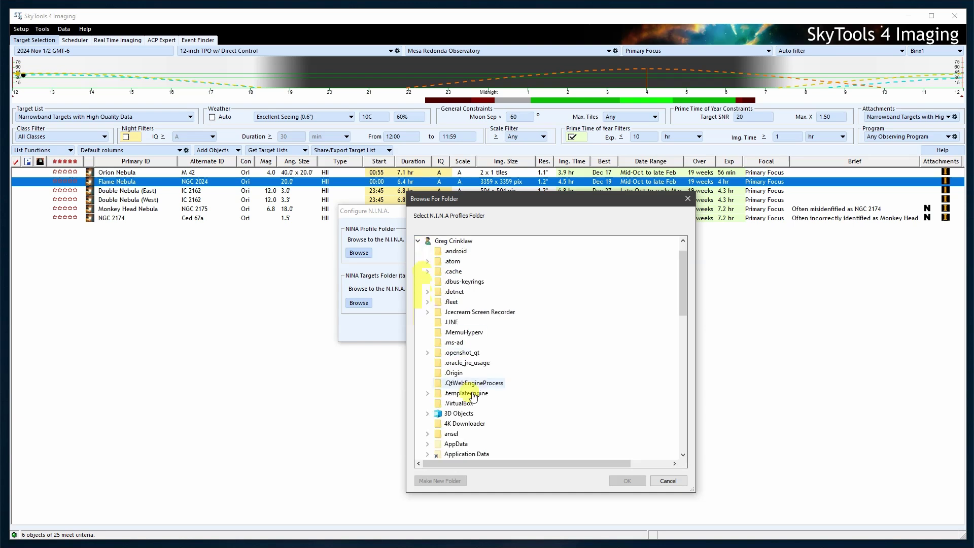
click(427, 444)
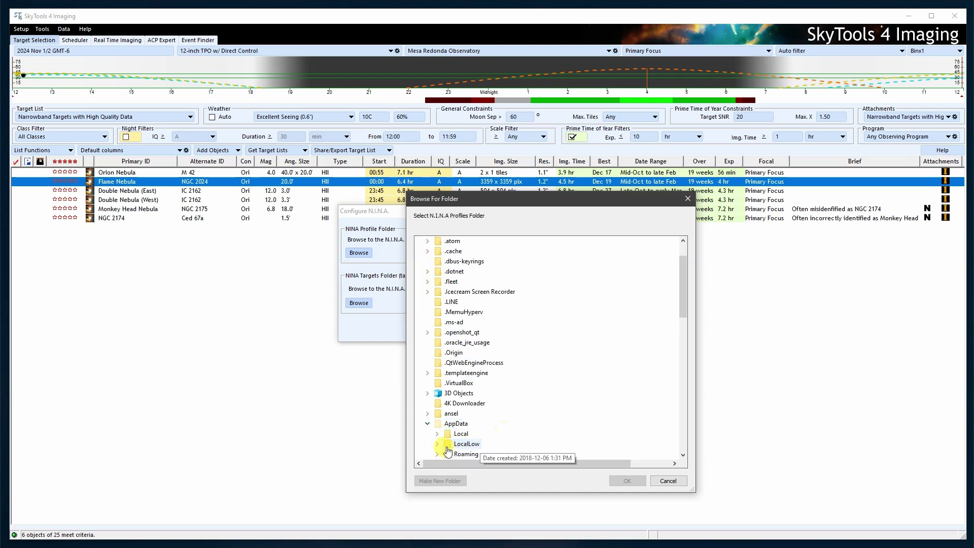
click(438, 435)
scroll(522, 435, down, 10)
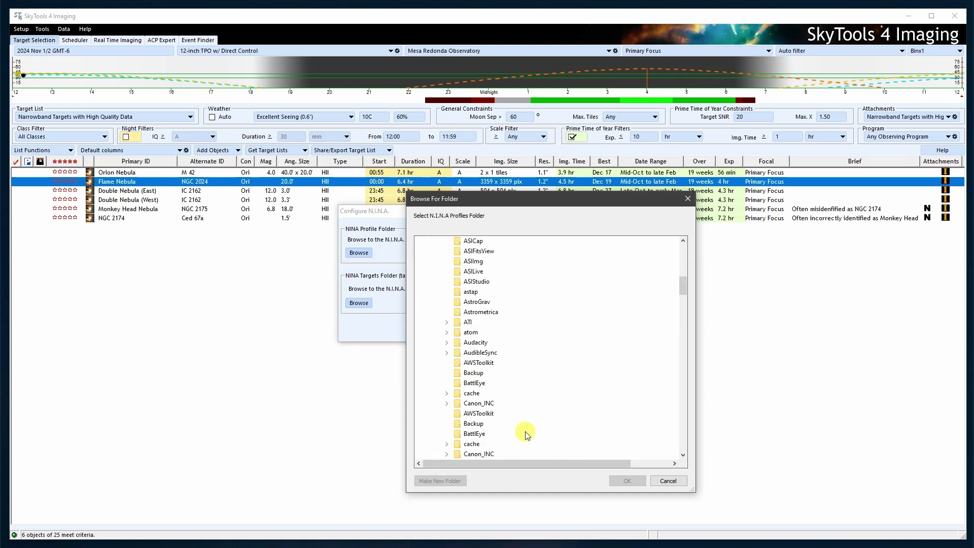
scroll(527, 435, down, 10)
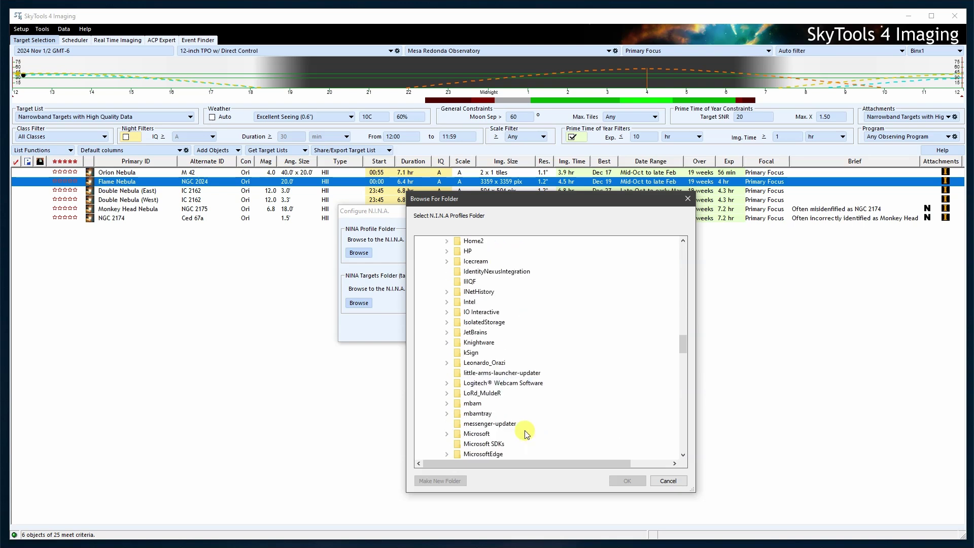
scroll(527, 434, down, 5)
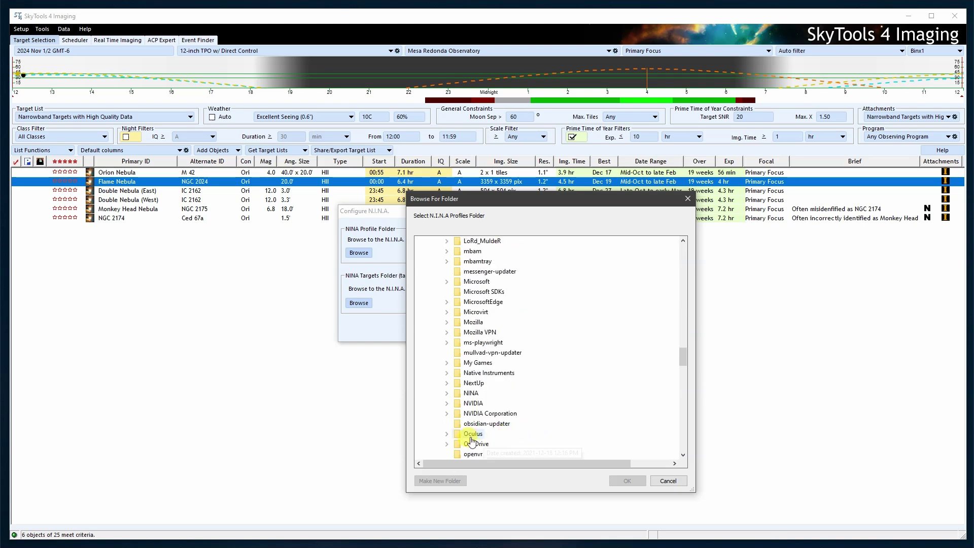
click(446, 393)
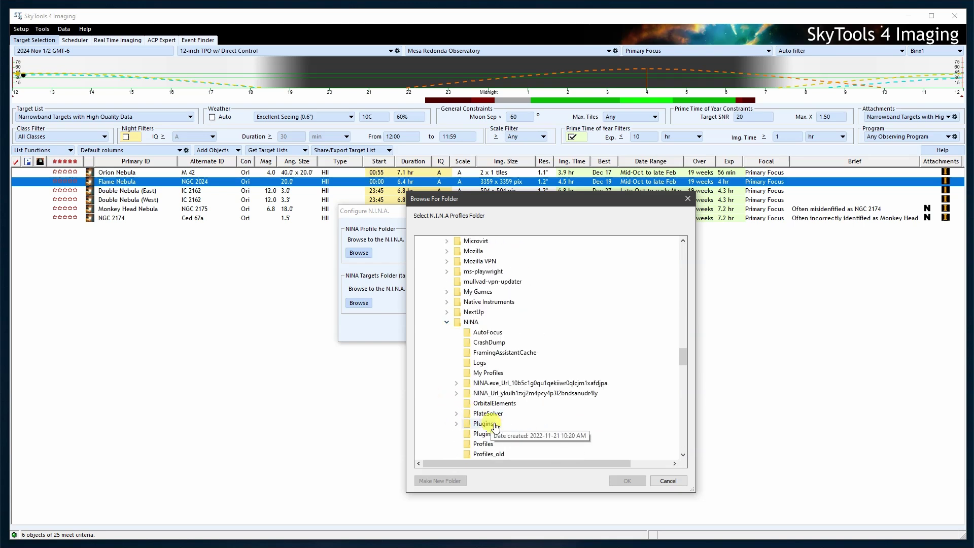
click(476, 444)
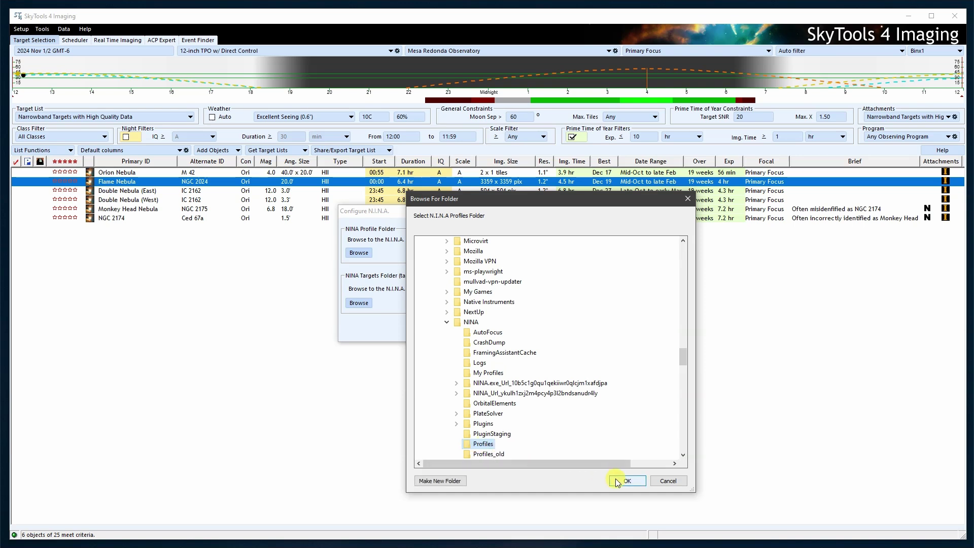
click(618, 481)
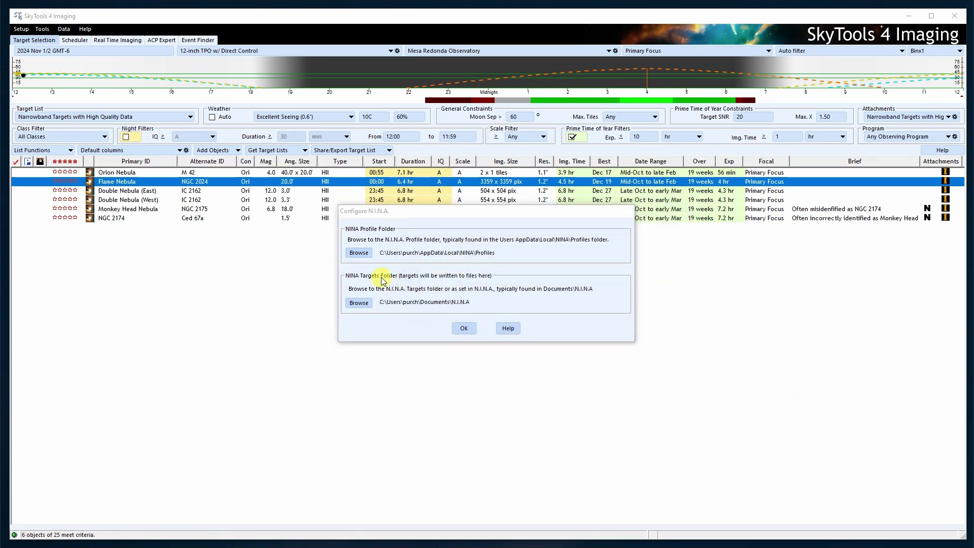
Create a SkyTools folder inside Documents\N.I.N.A and choose it as the NINA Targets Folder
click(359, 303)
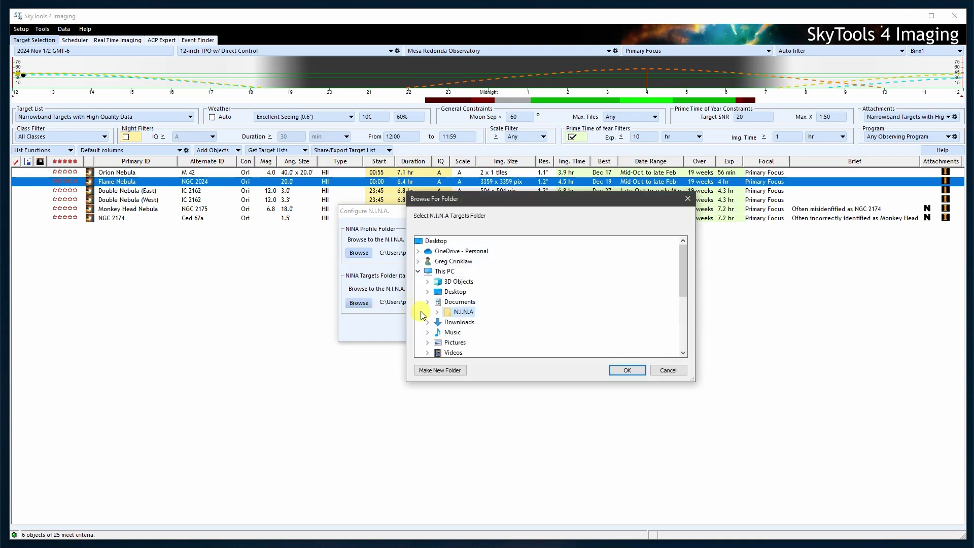
click(437, 310)
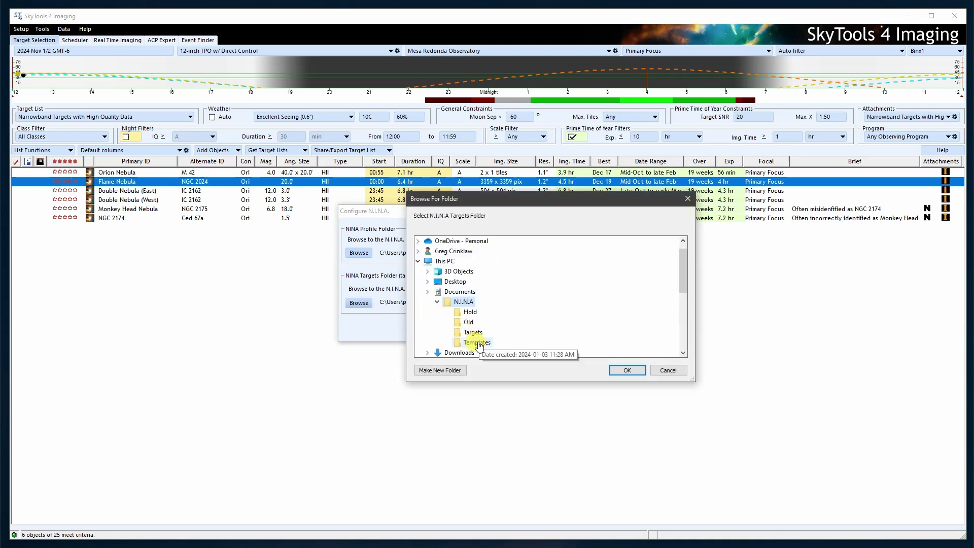
right_click(467, 304)
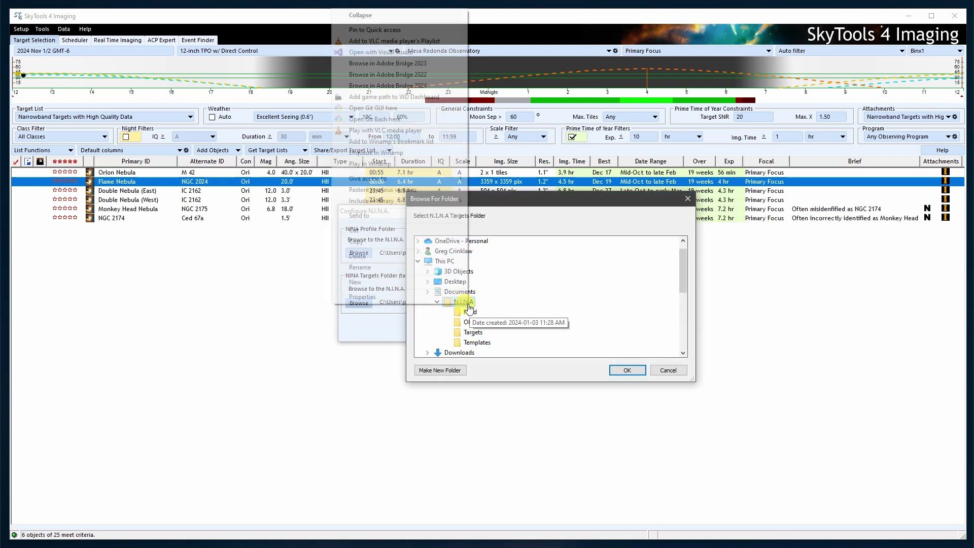
mouse_move(414, 281)
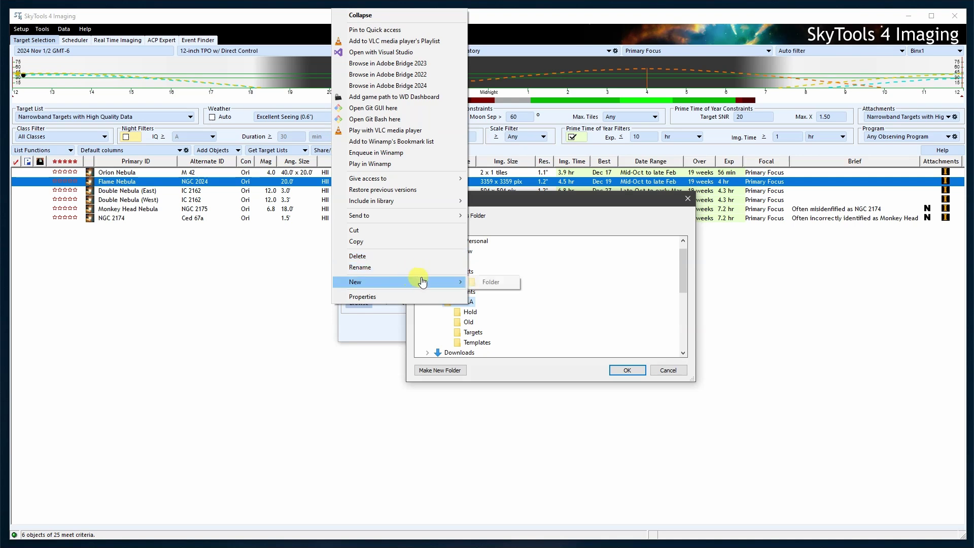
click(479, 282)
text(S)
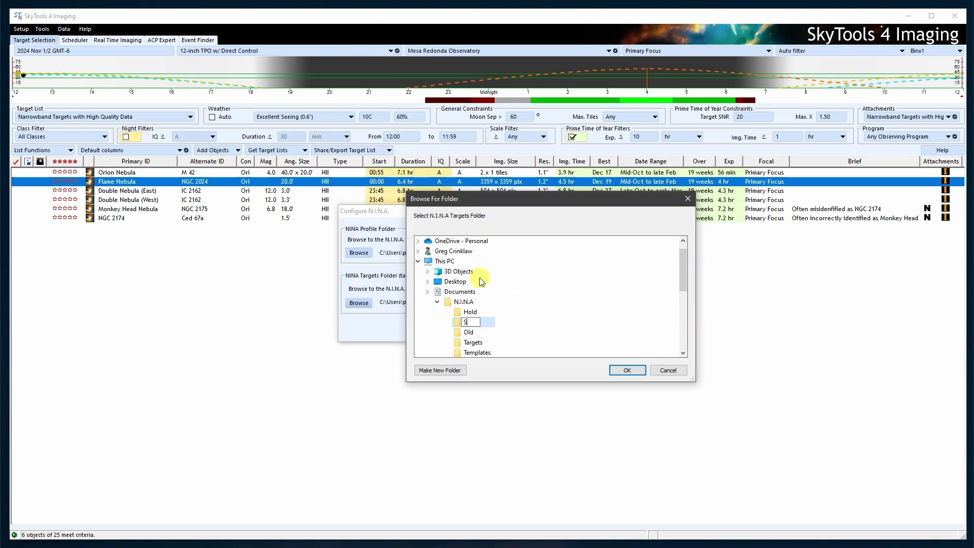
text(kyTools)
key(Return)
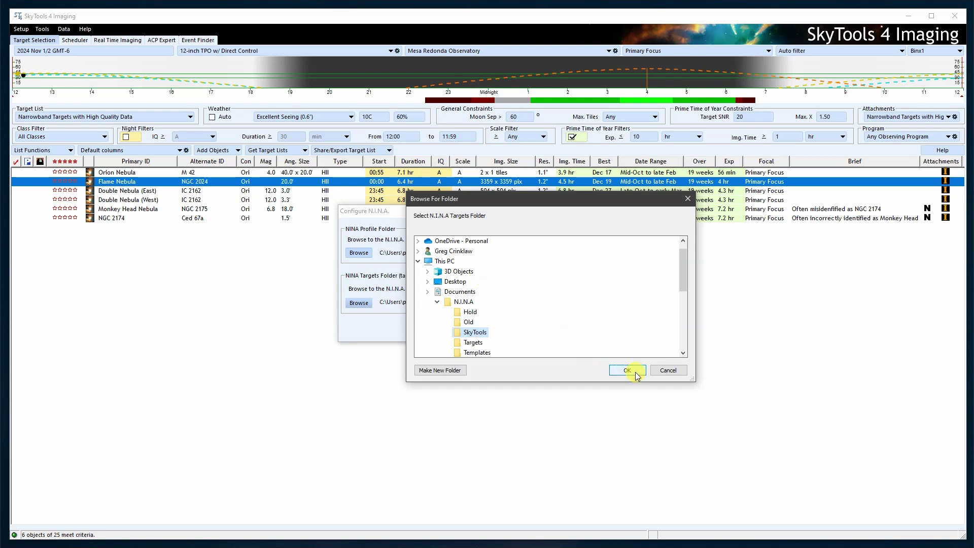
click(629, 370)
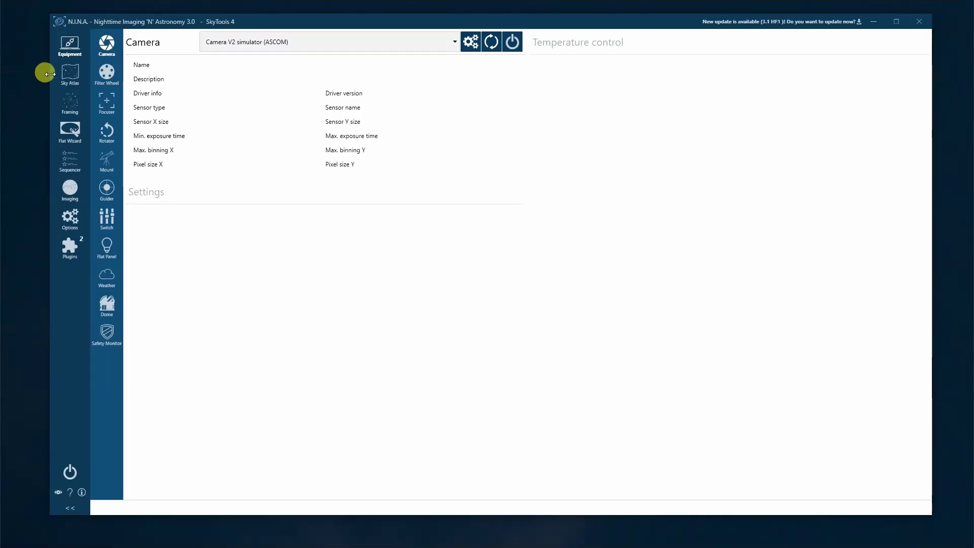
In N.I.N.A. Imaging options, set the Sequencer Targets Folder to Documents\N.I.N.A\SkyTools
click(67, 218)
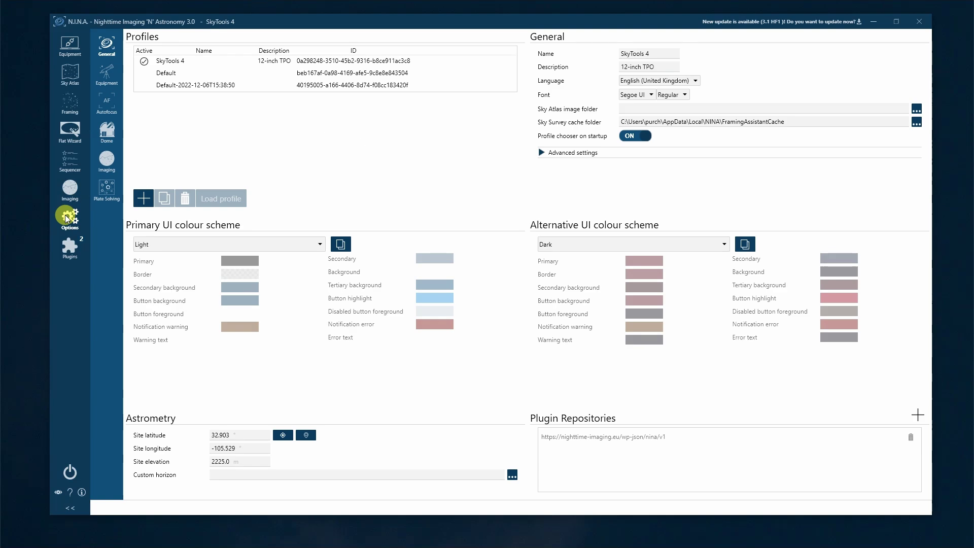
click(109, 160)
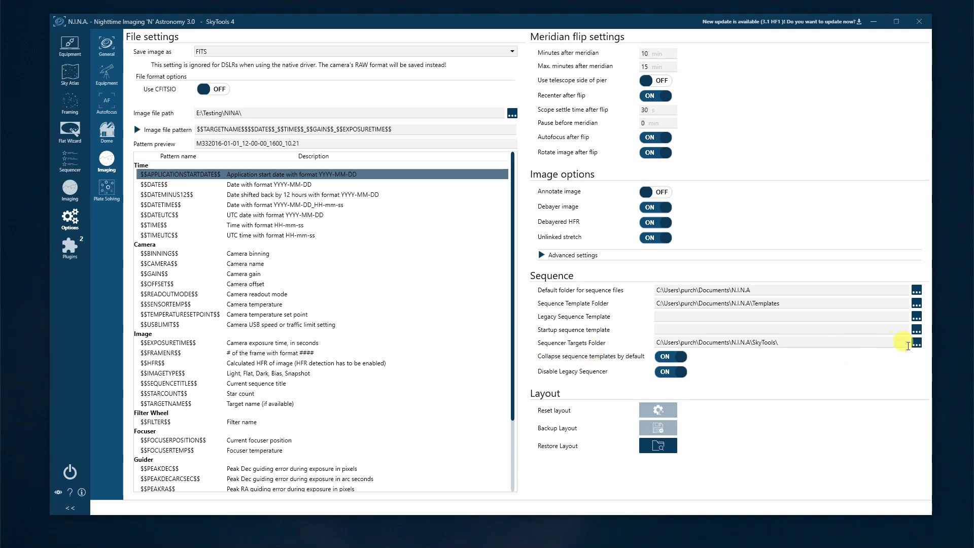
click(916, 343)
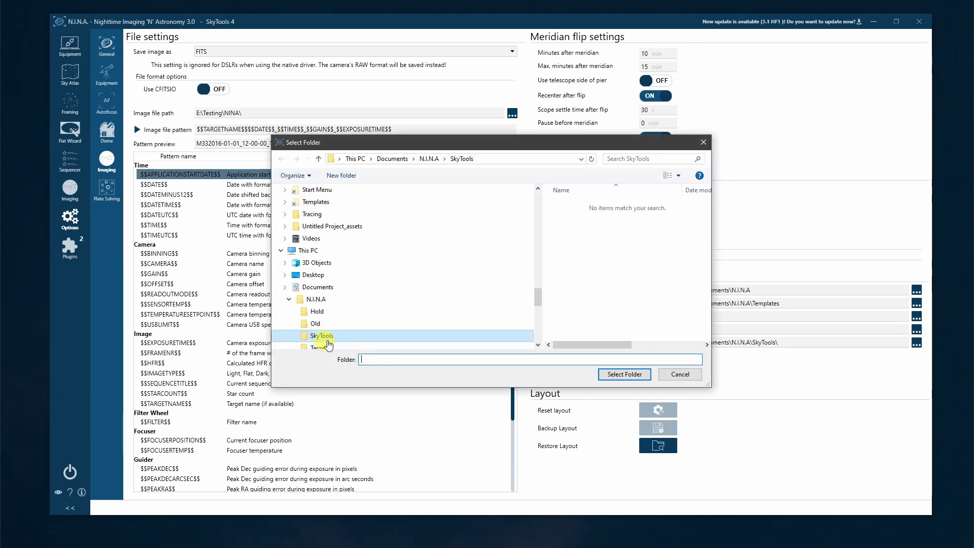
click(642, 375)
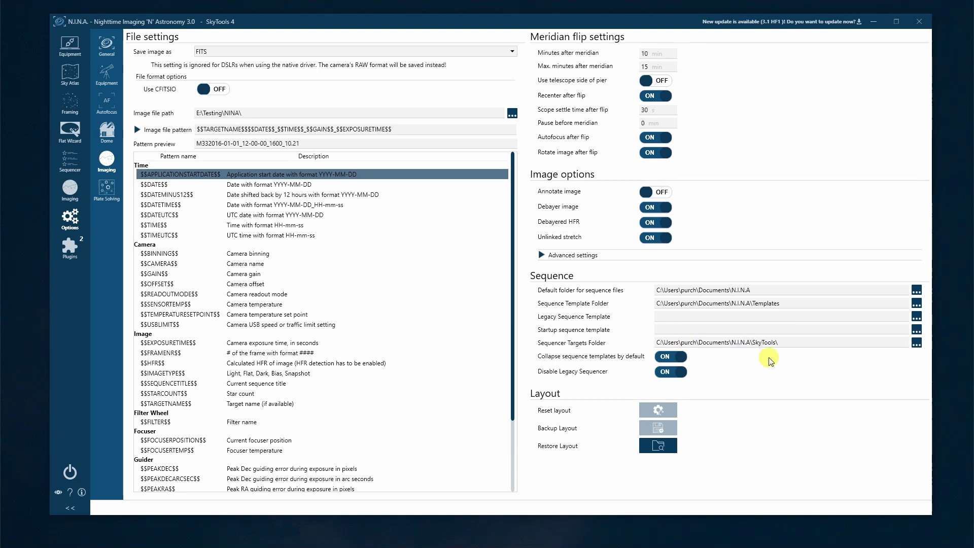
Check the filter wheel names under Equipment, then select the SkyTools 4 profile in General
click(107, 76)
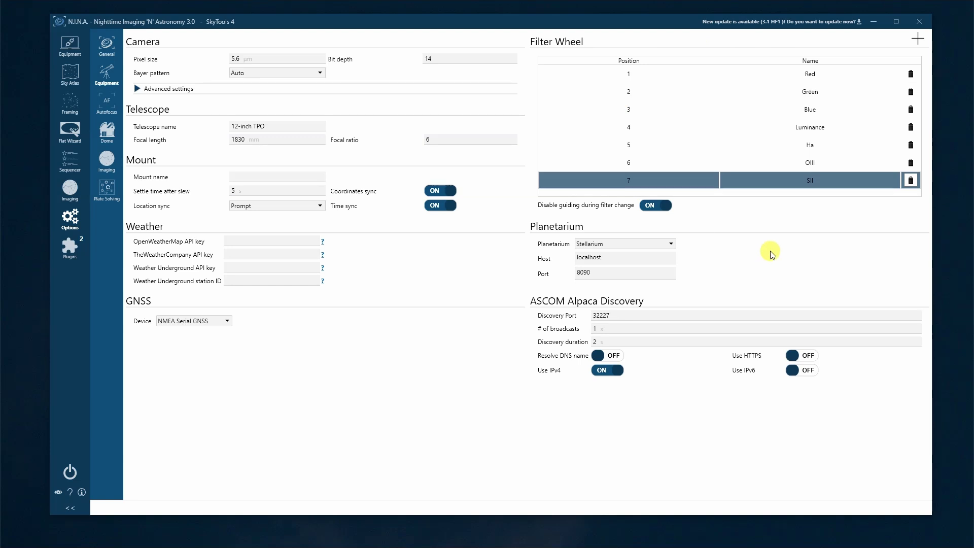
click(109, 50)
click(211, 63)
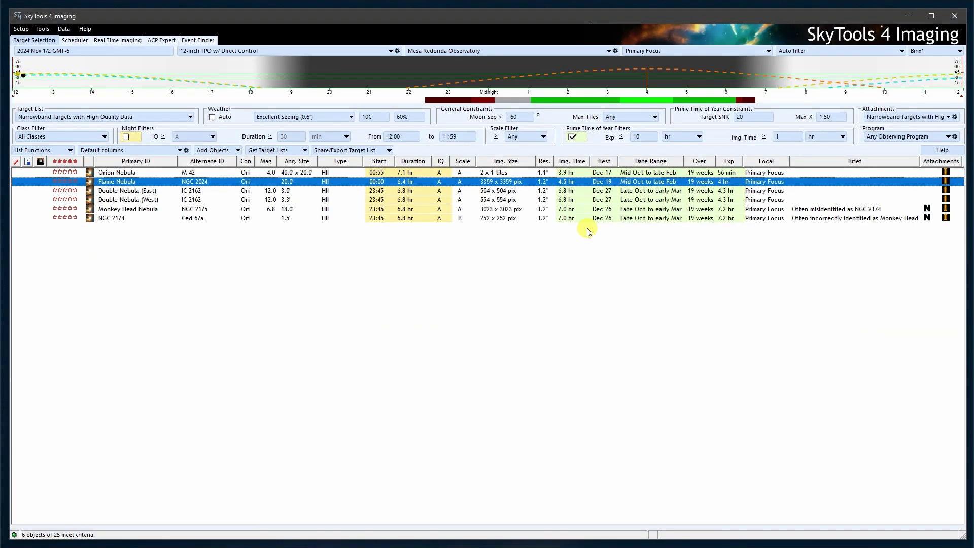
click(21, 29)
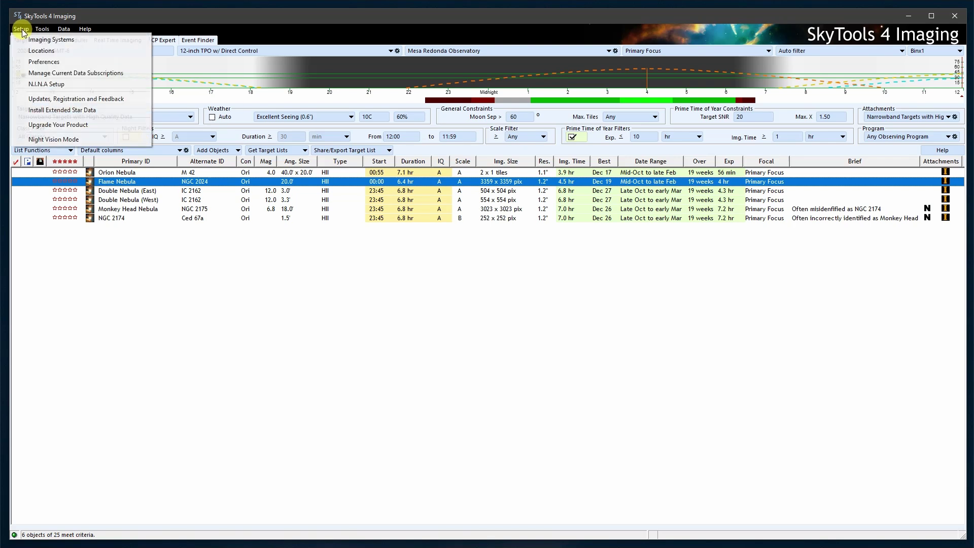
click(54, 41)
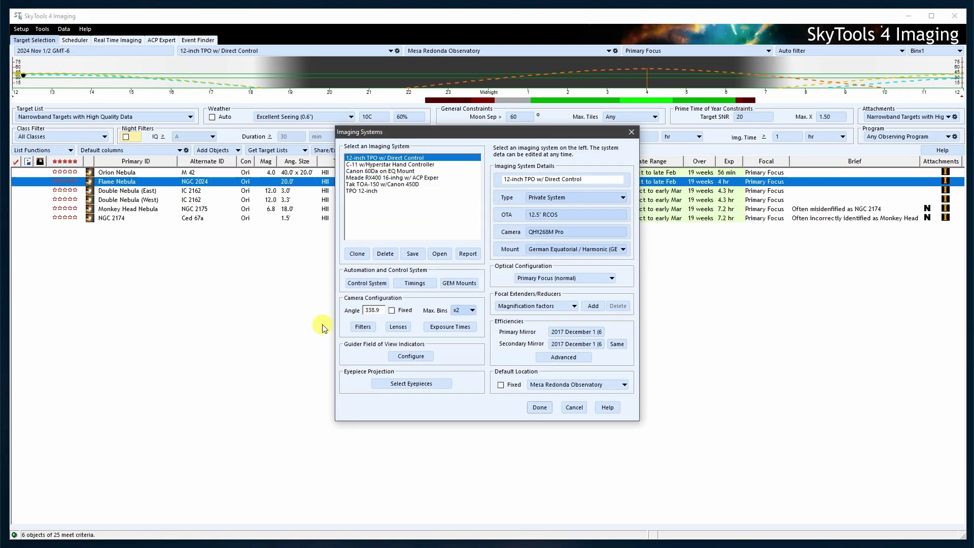
click(362, 326)
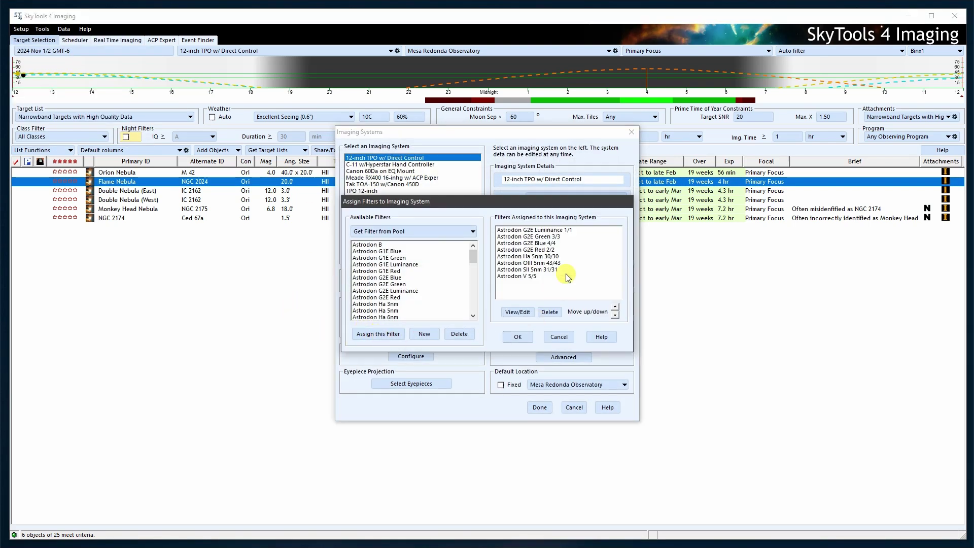
click(552, 250)
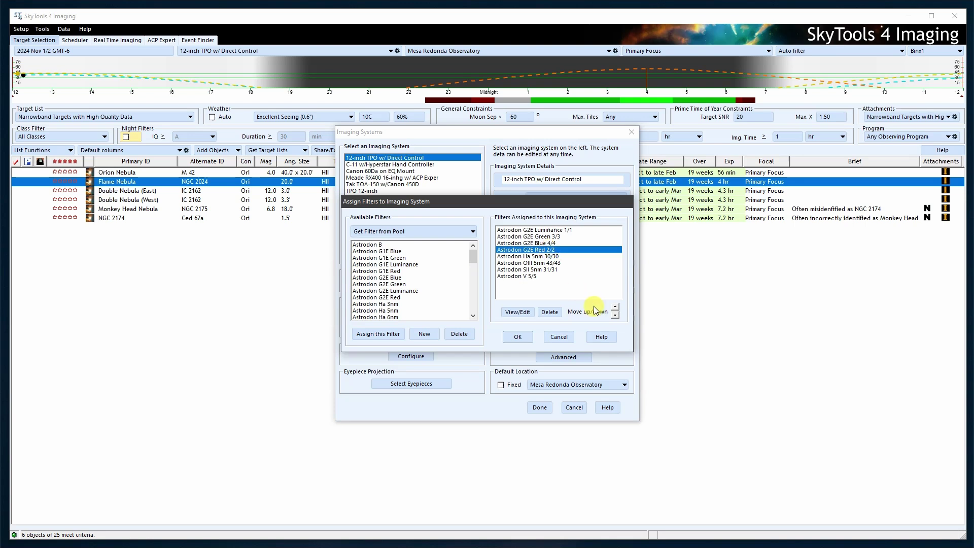
click(519, 312)
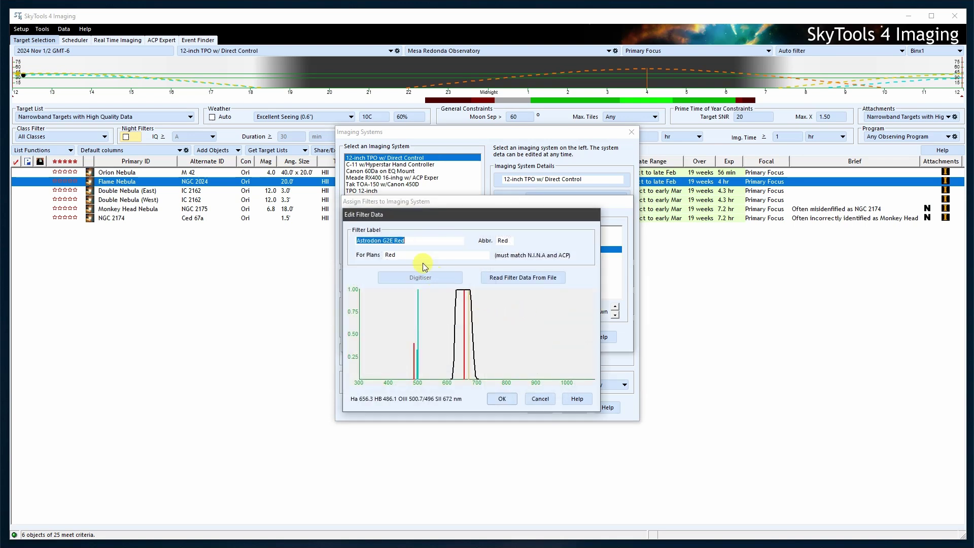
double_click(390, 255)
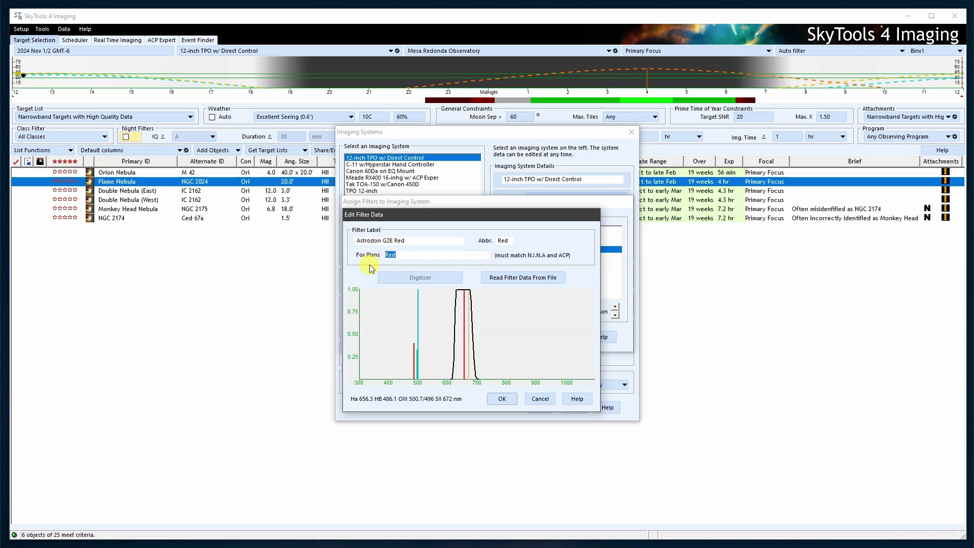
click(397, 254)
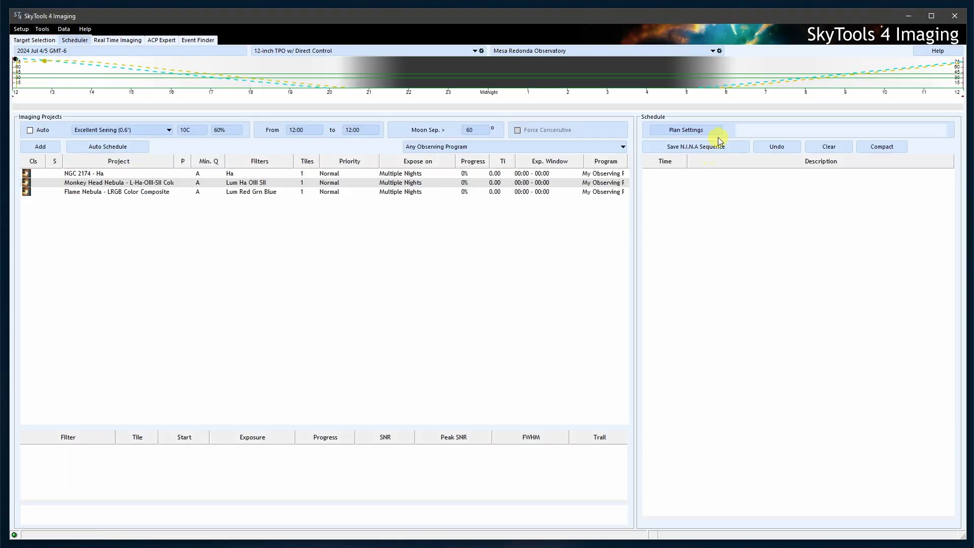
Enable 'Center after slew' in the N.I.N.A. sequence settings, keeping profile SkyTools 4
click(717, 131)
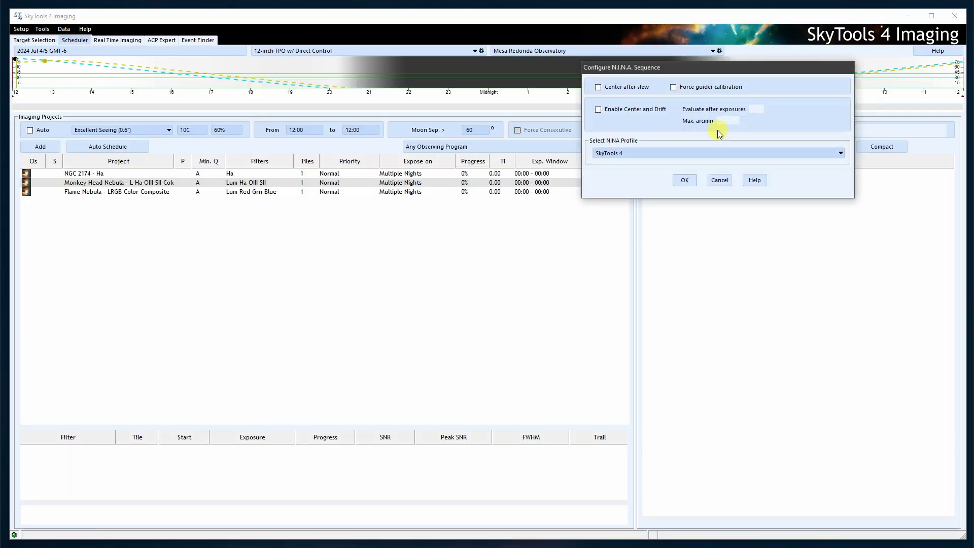
click(637, 153)
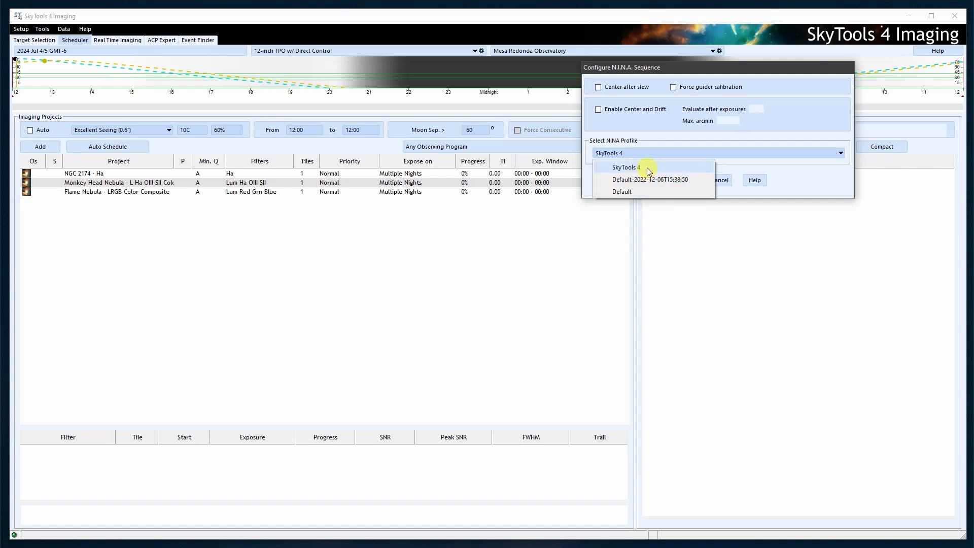
click(701, 168)
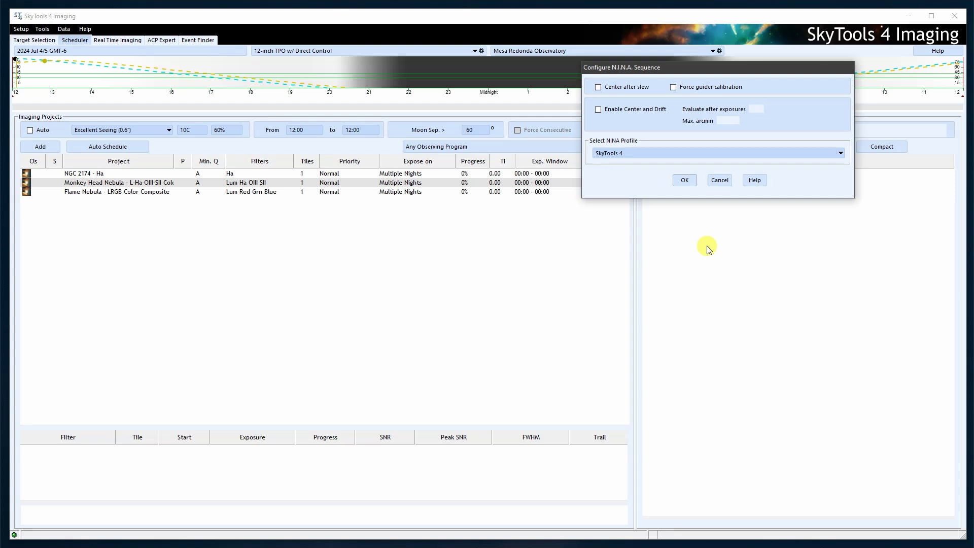
click(643, 87)
click(682, 181)
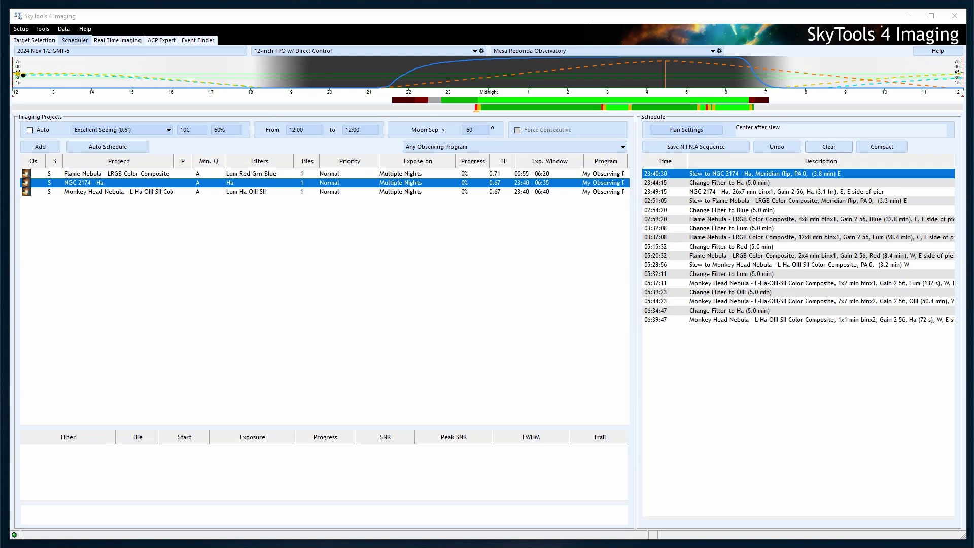
Inspect the NGC 2174 Ha, Flame Nebula Blue and Flame Nebula Lum schedule entries
click(716, 193)
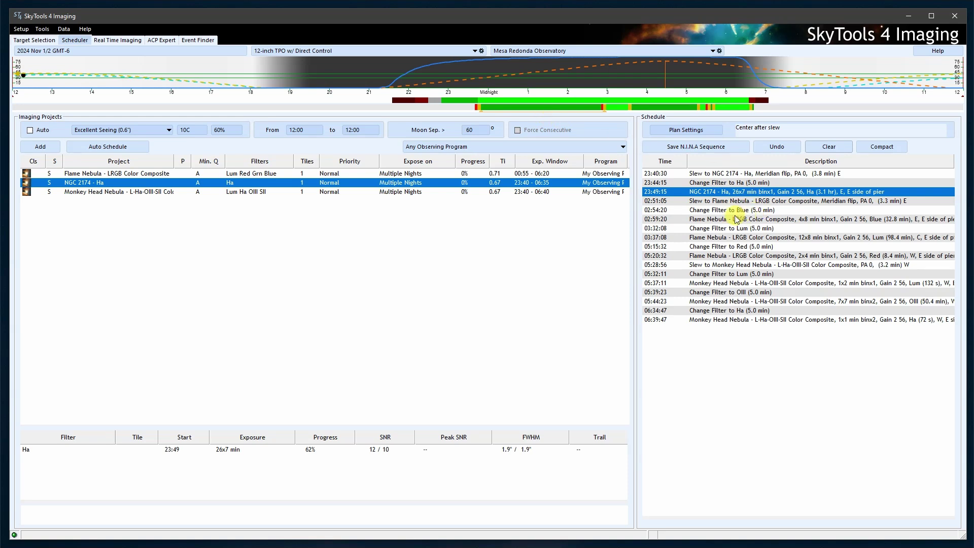
click(720, 219)
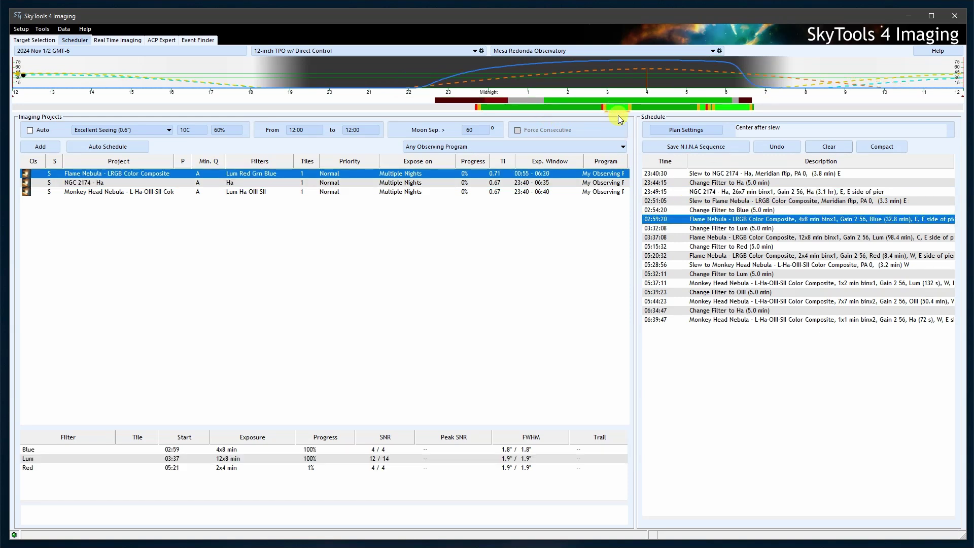
click(725, 237)
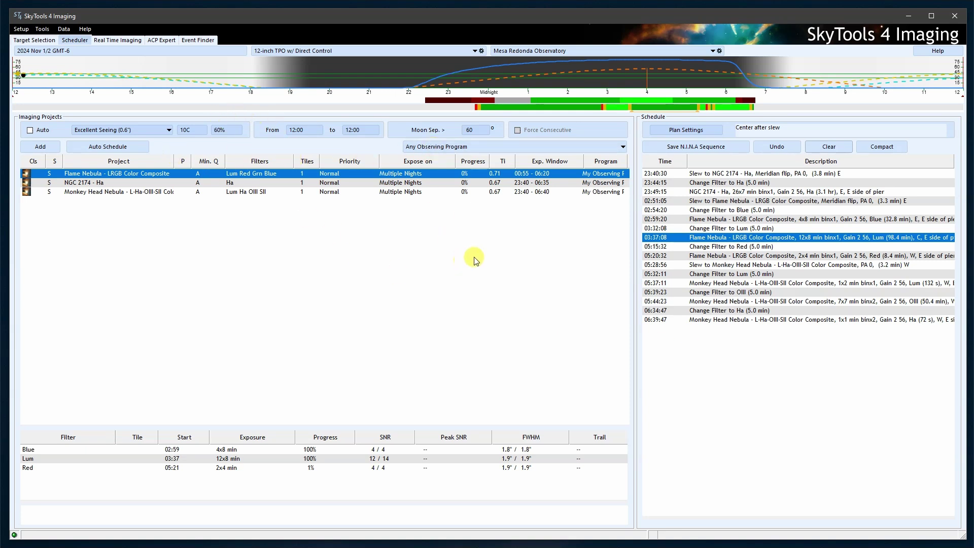
Clear the schedule and narrow the observing window to 00:37–07:23 on the chart
click(826, 147)
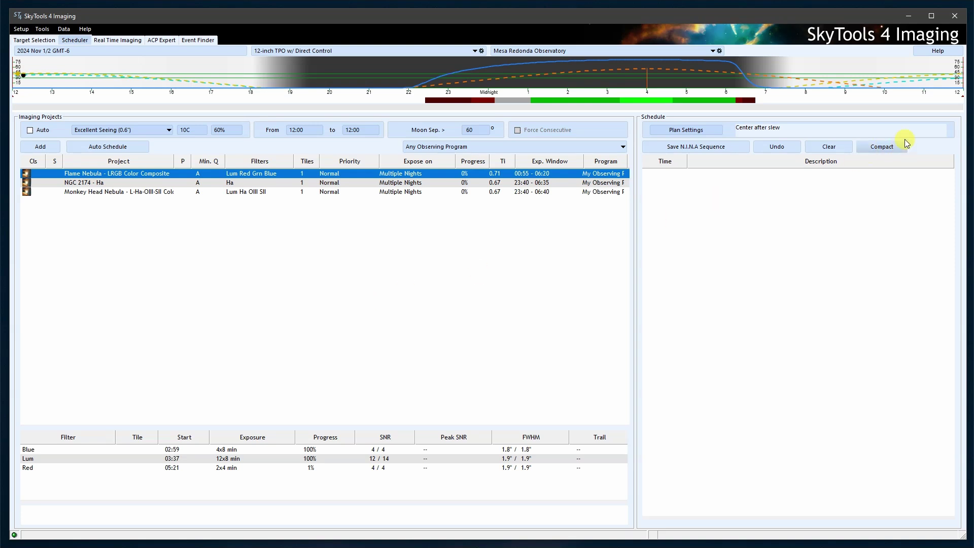
drag(957, 66, 780, 67)
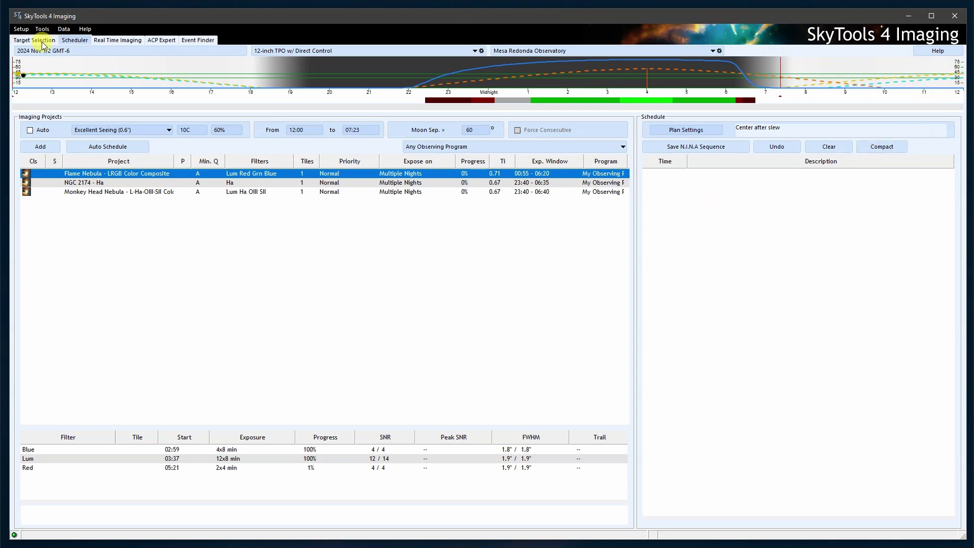
mouse_move(16, 68)
mouse_down()
mouse_move(334, 60)
mouse_move(511, 71)
mouse_up()
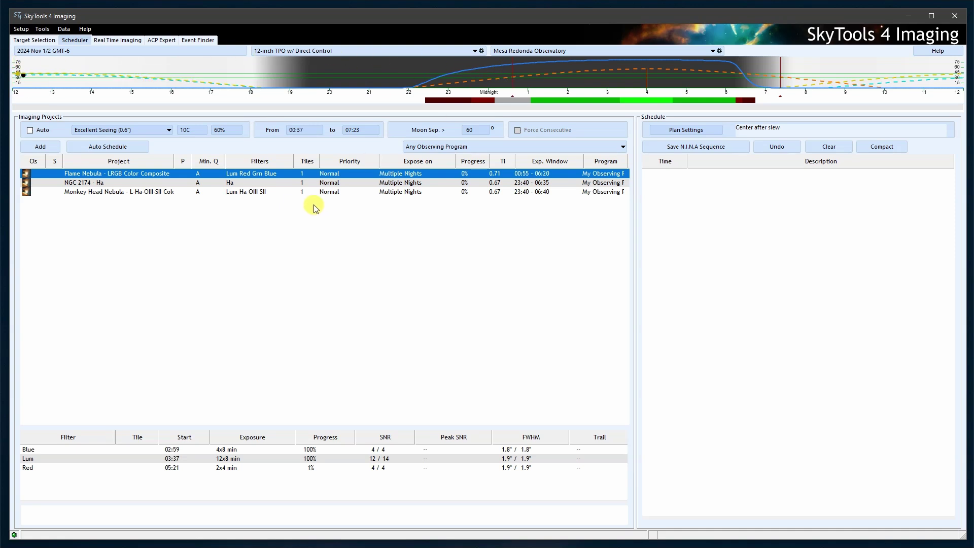
Try Auto Schedule, clear it, then manually add Flame Nebula and Monkey Head Nebula
click(109, 147)
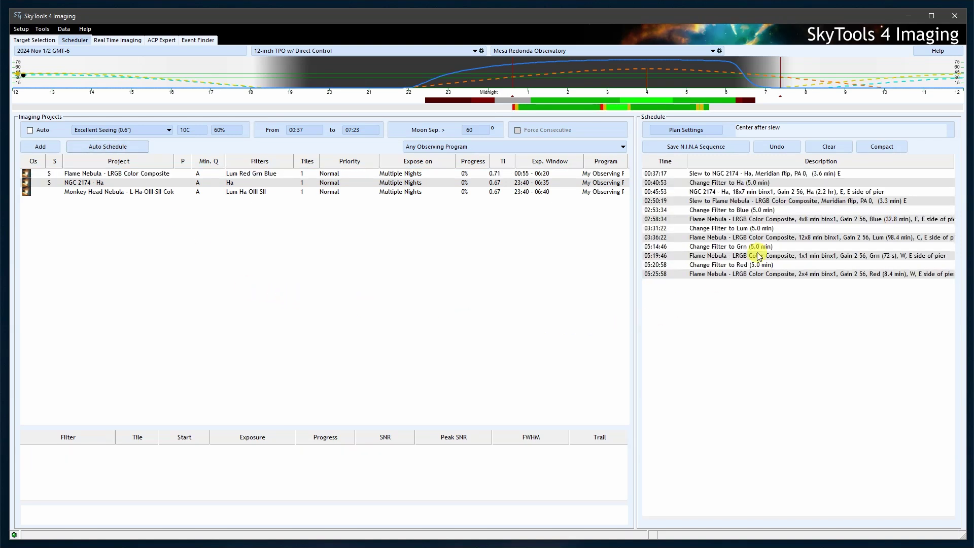
click(829, 146)
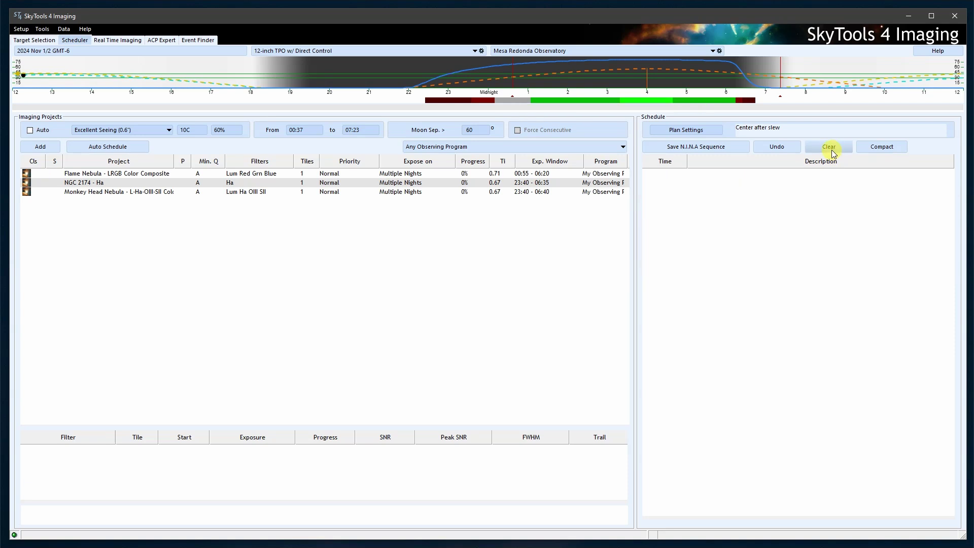
double_click(114, 178)
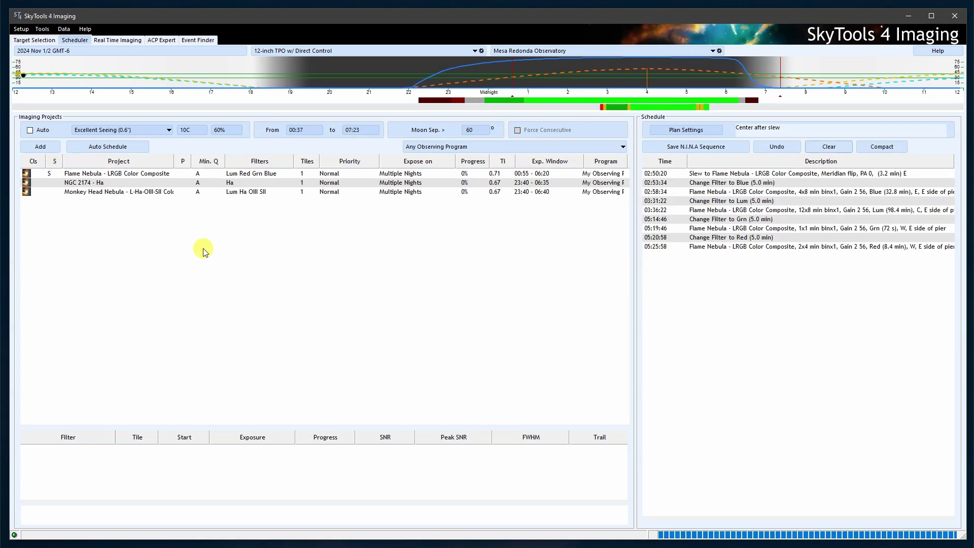
double_click(110, 192)
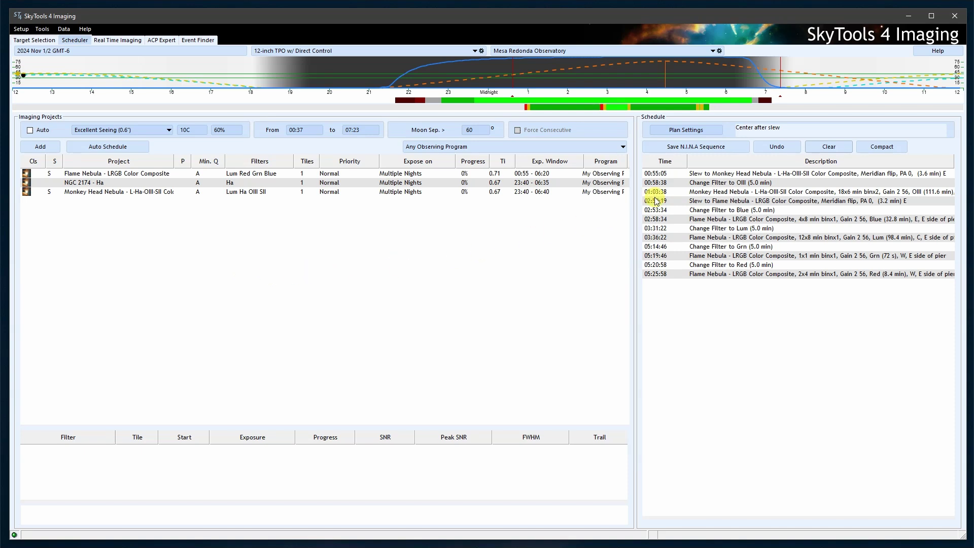
Export the SkyTools schedule as a N.I.N.A. sequence and acknowledge the success message
click(722, 149)
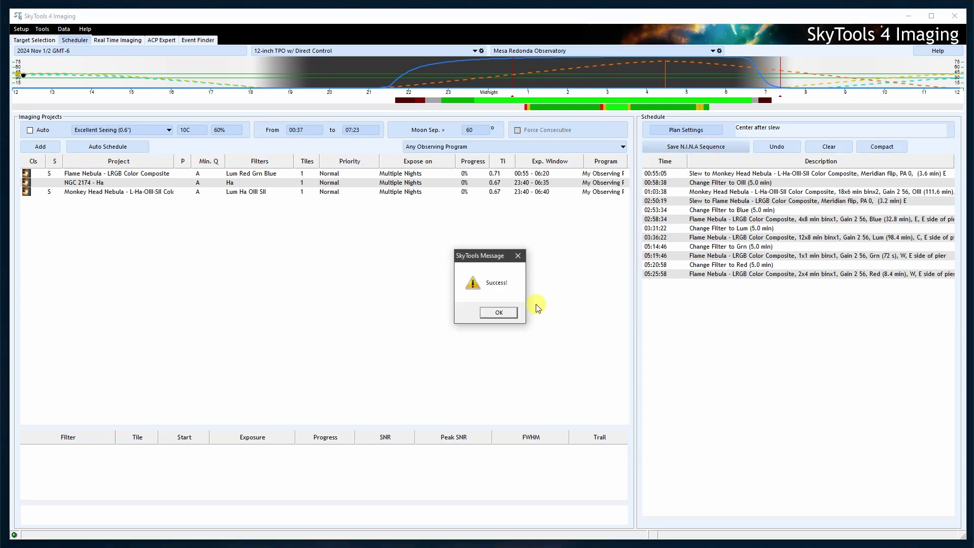
click(498, 312)
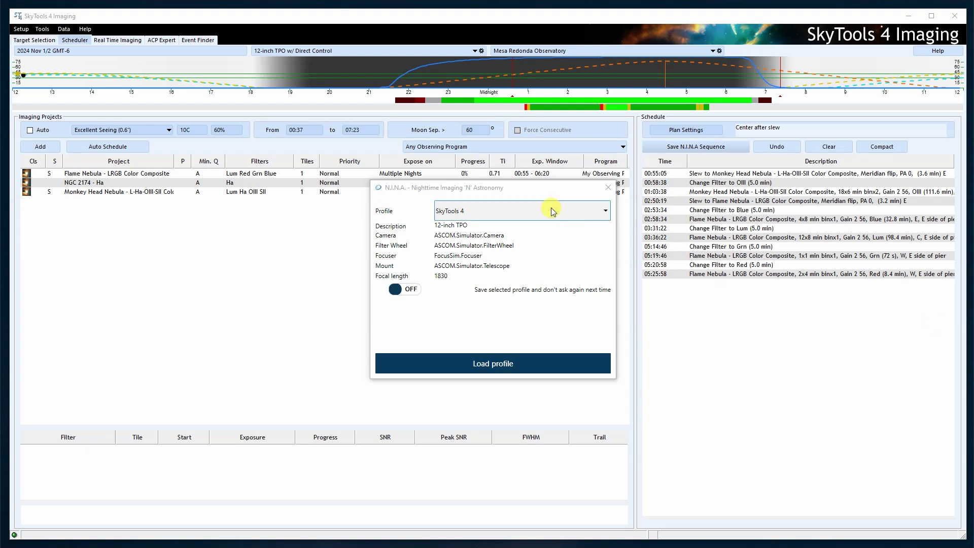
Load the SkyTools 4 profile and place the Basic Sequence Startup and Basic Sequence End templates
click(513, 188)
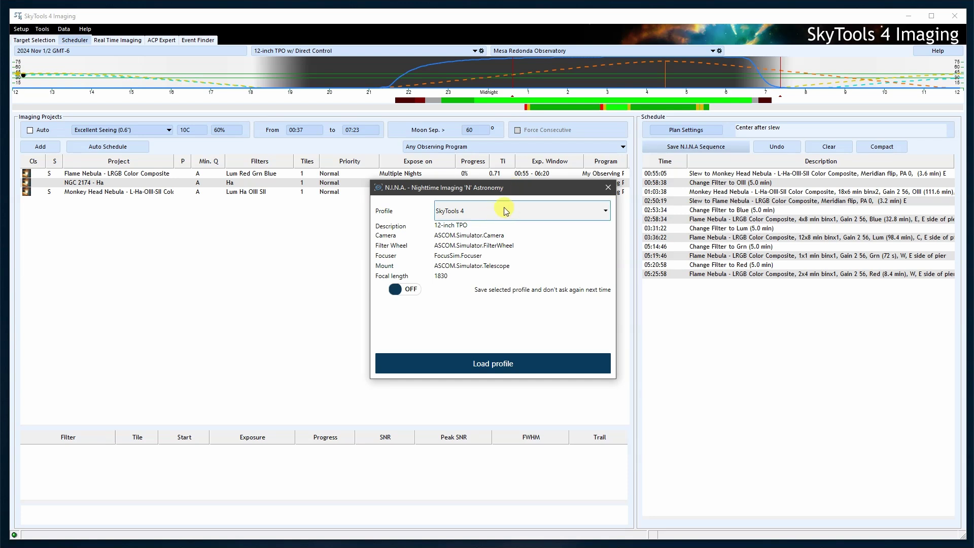
click(495, 361)
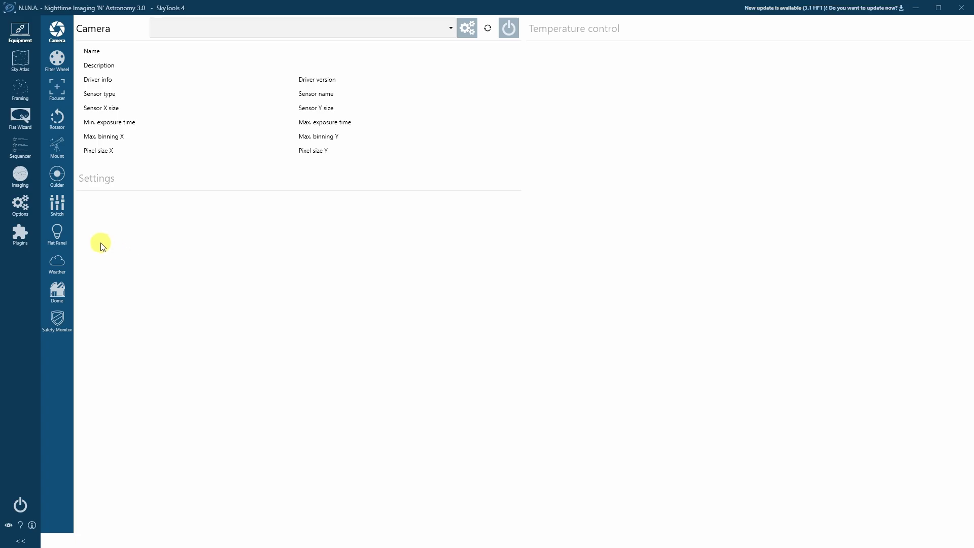
click(20, 147)
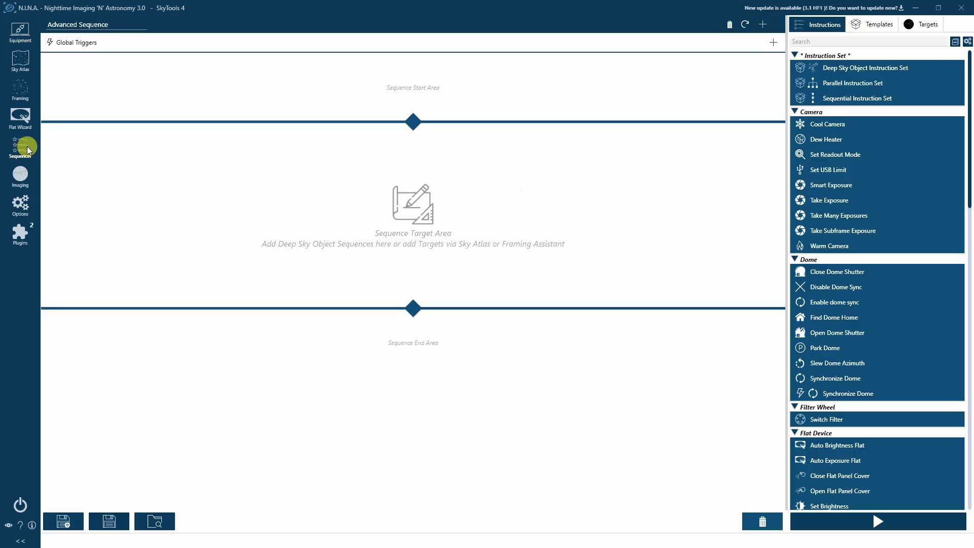
click(866, 29)
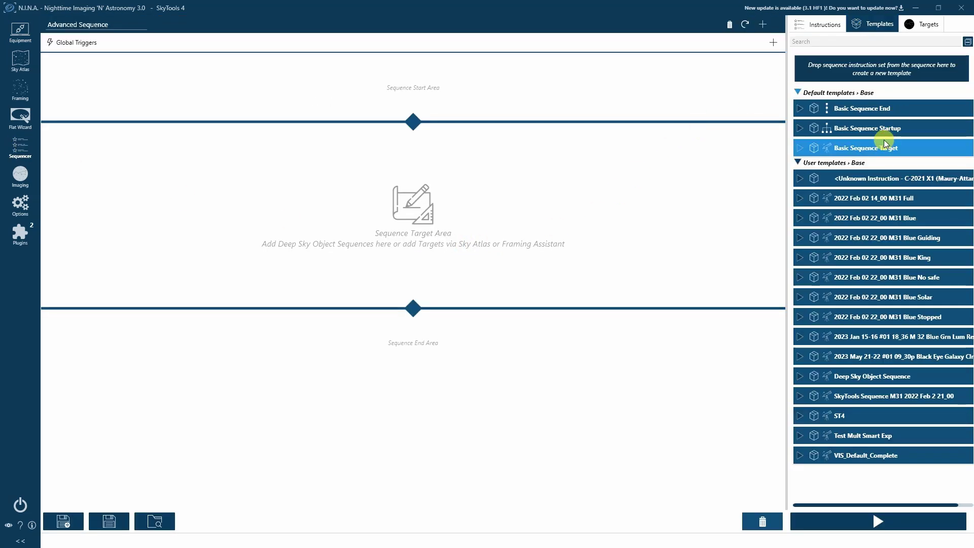
drag(883, 128, 570, 87)
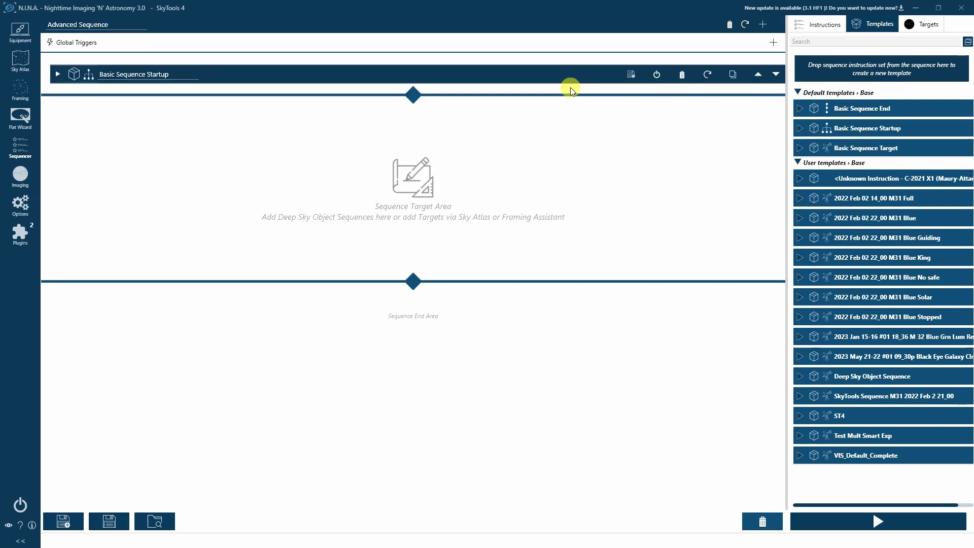
mouse_move(826, 108)
mouse_down()
mouse_move(842, 111)
mouse_move(589, 274)
mouse_move(487, 315)
mouse_up()
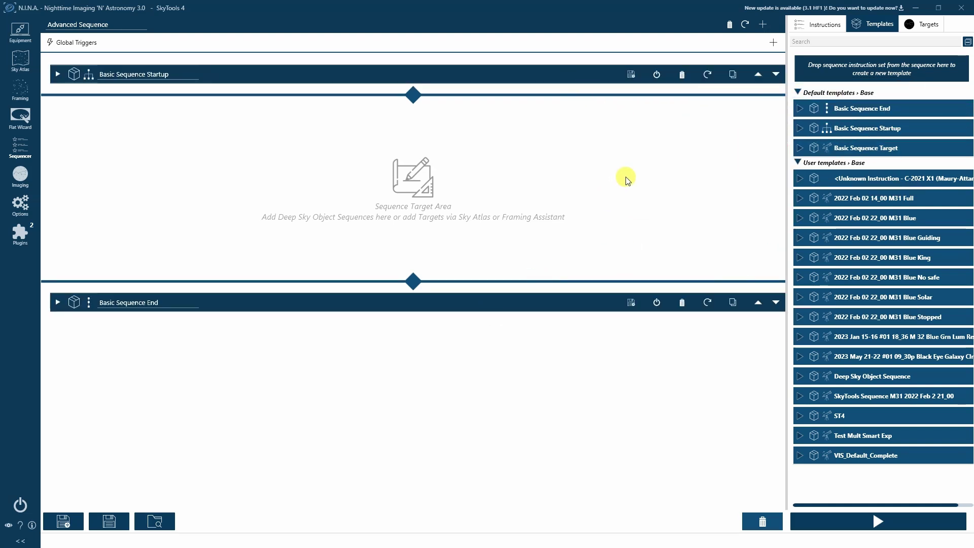
Add the Monkey Head Nebula and Flame Nebula targets from the name-sorted list, then expand Monkey Head
click(927, 25)
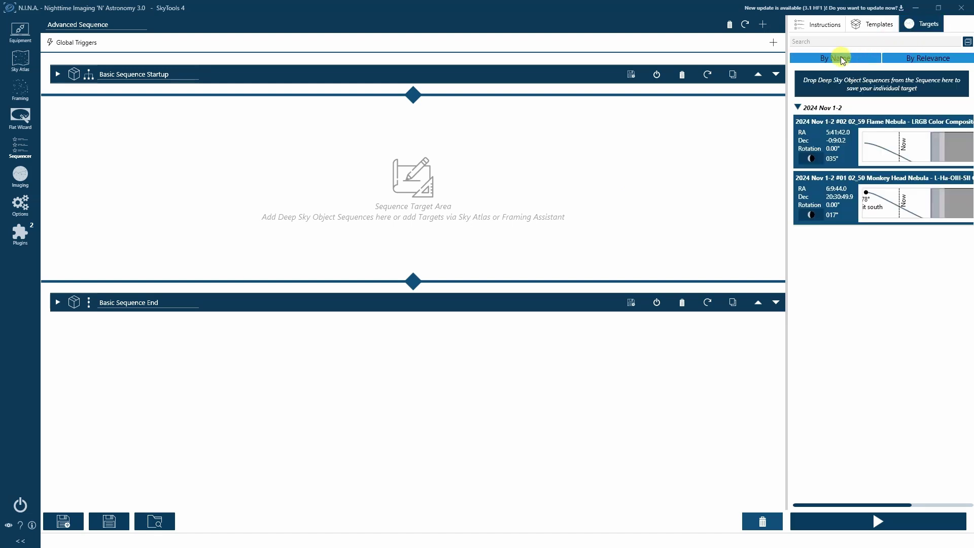
click(841, 57)
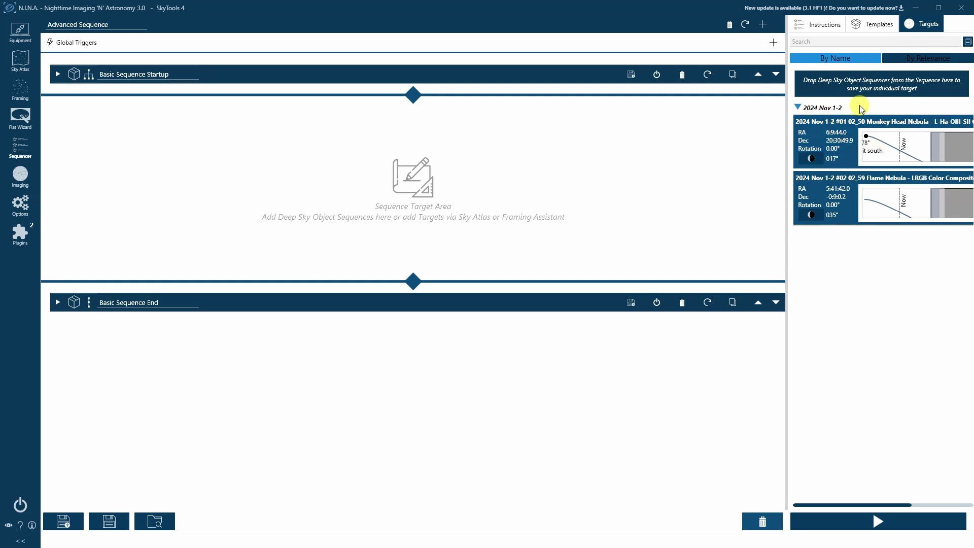
drag(840, 134, 617, 130)
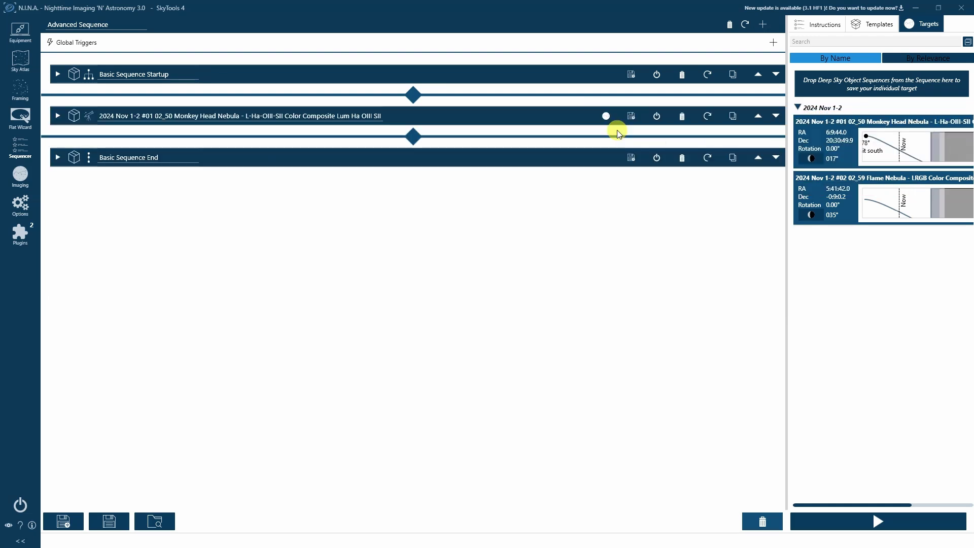
drag(810, 197, 603, 124)
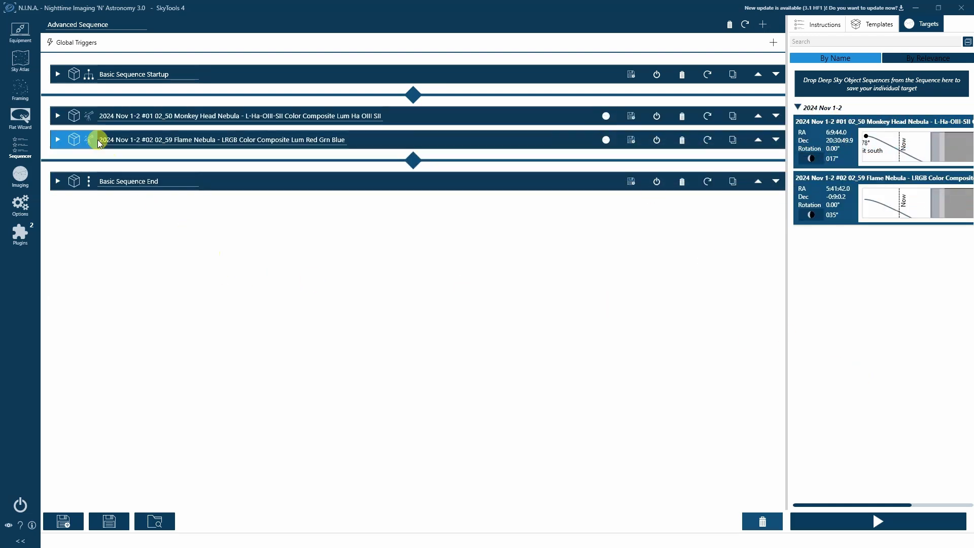
click(61, 117)
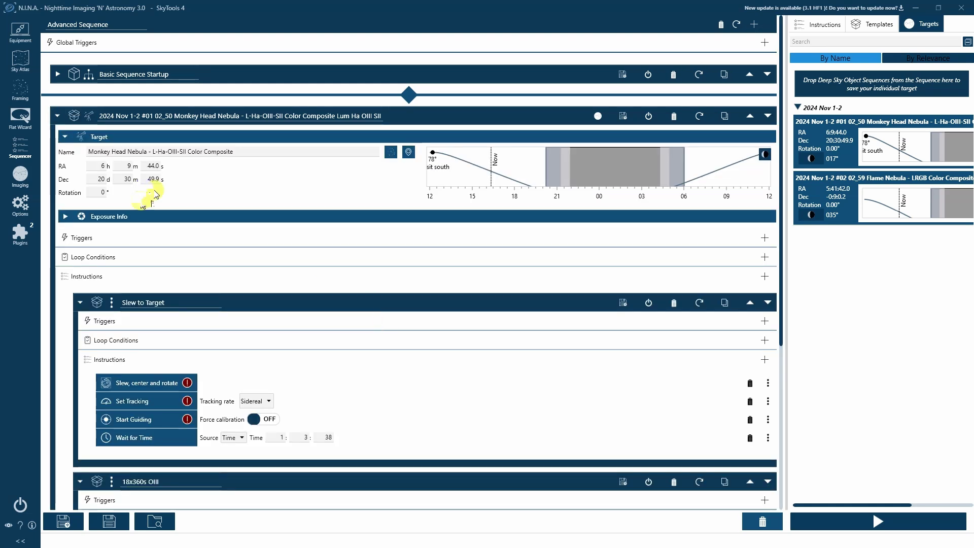